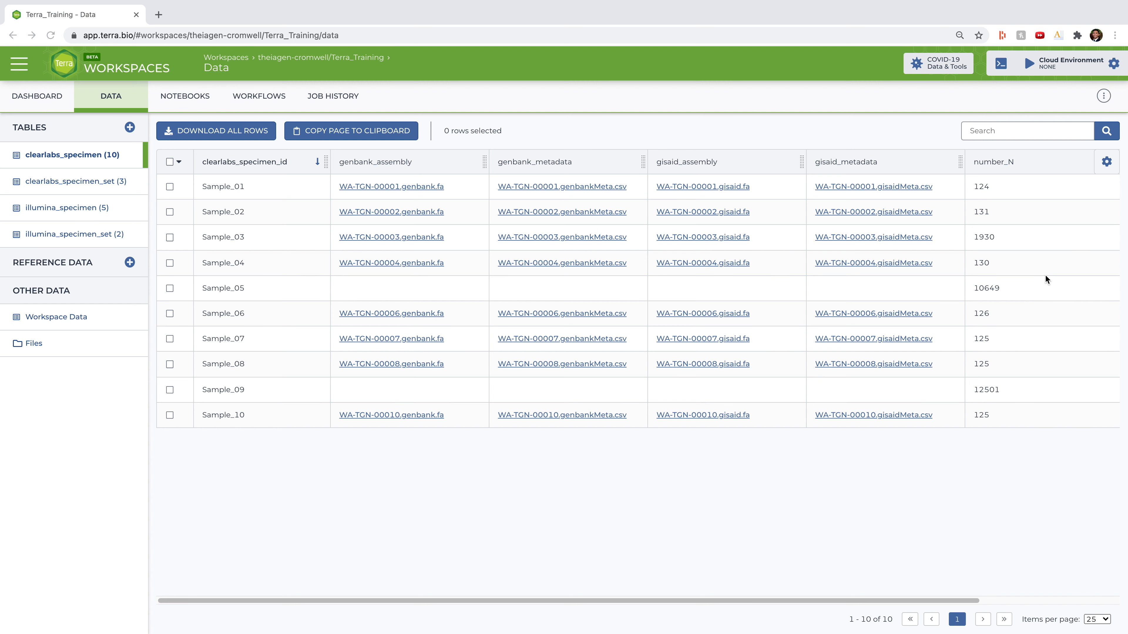
pyautogui.doubleClick(985, 388)
pyautogui.click(986, 388)
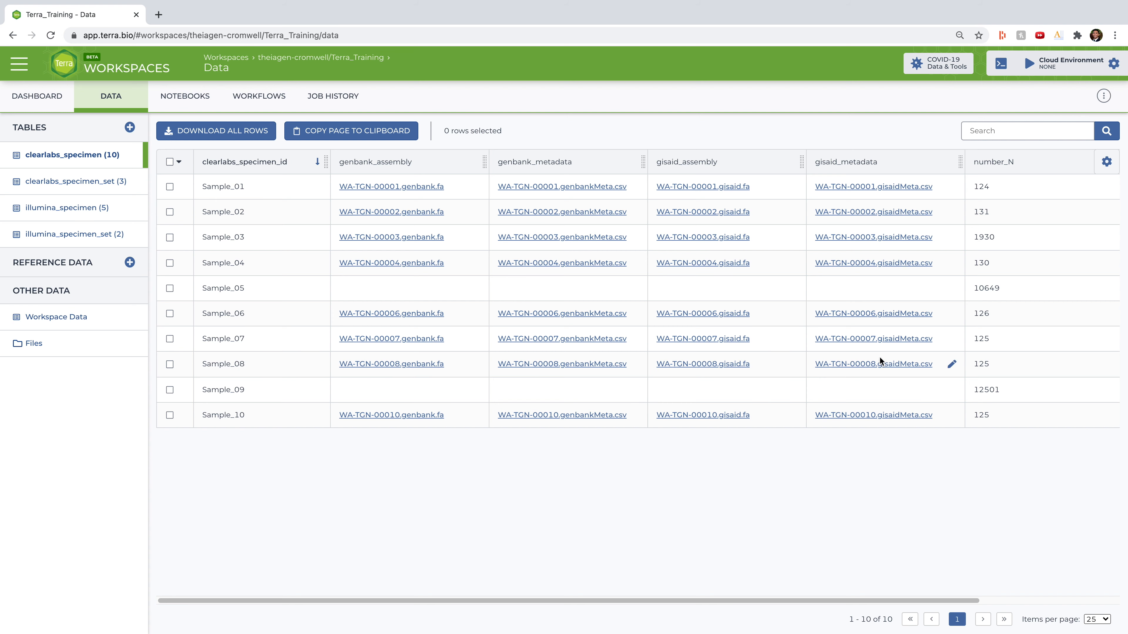
pyautogui.doubleClick(235, 238)
pyautogui.click(366, 486)
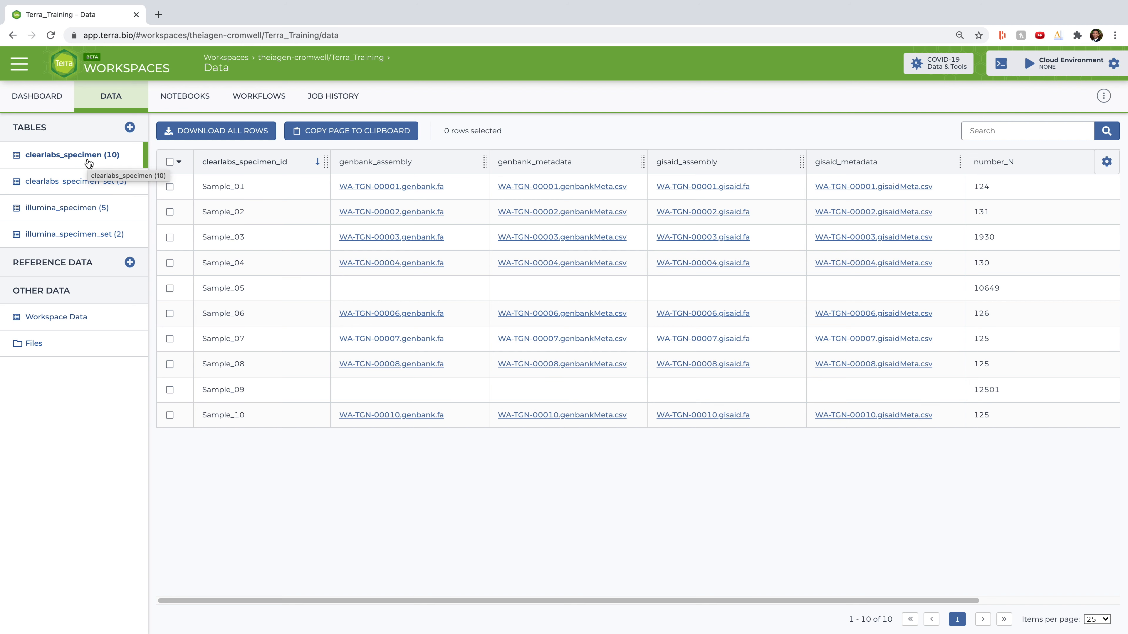
# Inspect the clearlabs_specimen_set table, including the Mercury_SE_Prep set's contents and available columns, and compare it with the clearlabs_specimen table
pyautogui.click(115, 189)
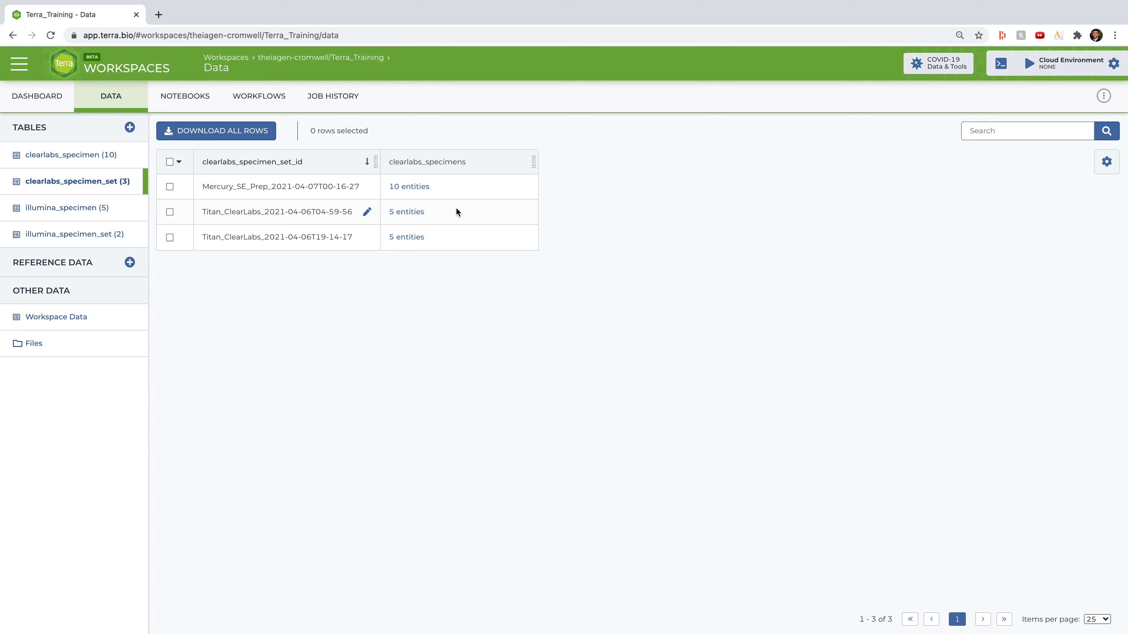
pyautogui.click(410, 188)
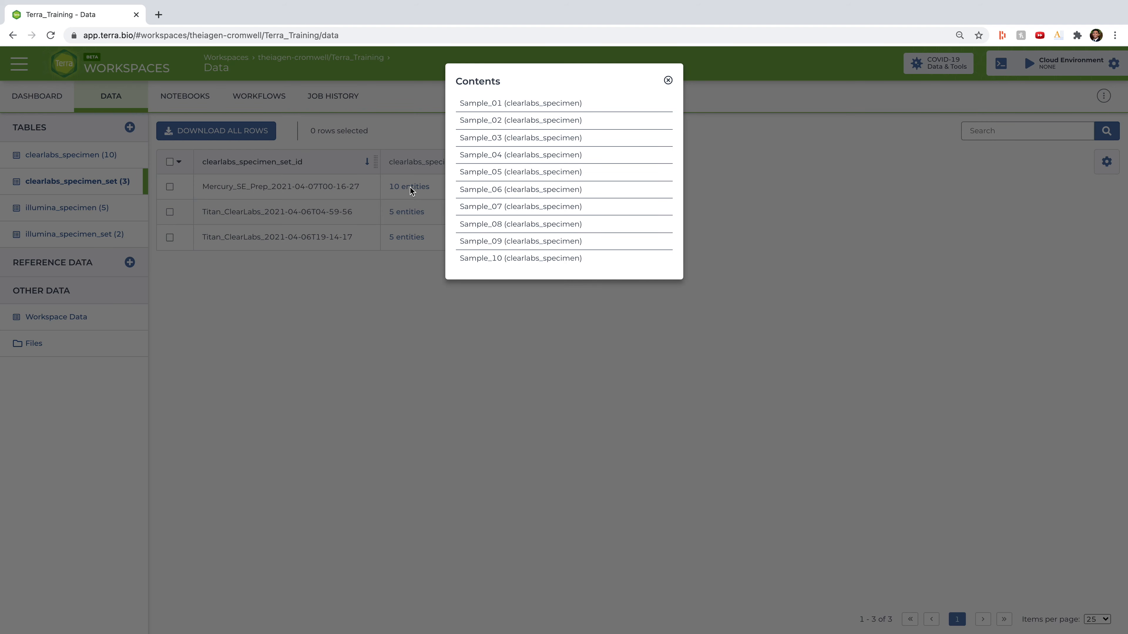
pyautogui.click(668, 80)
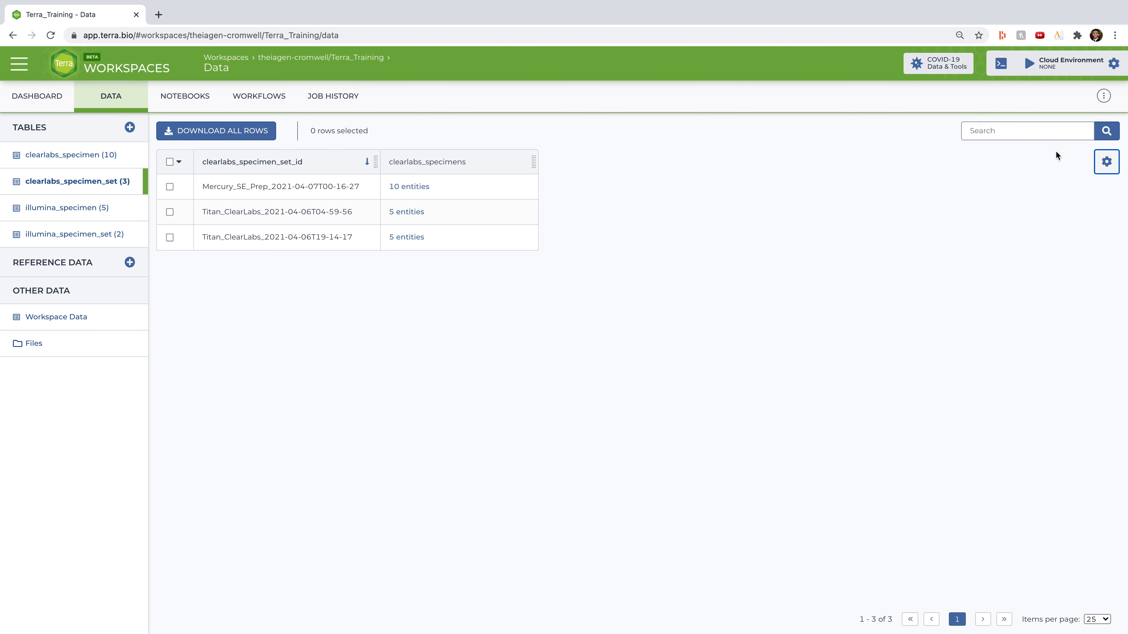
pyautogui.click(1106, 162)
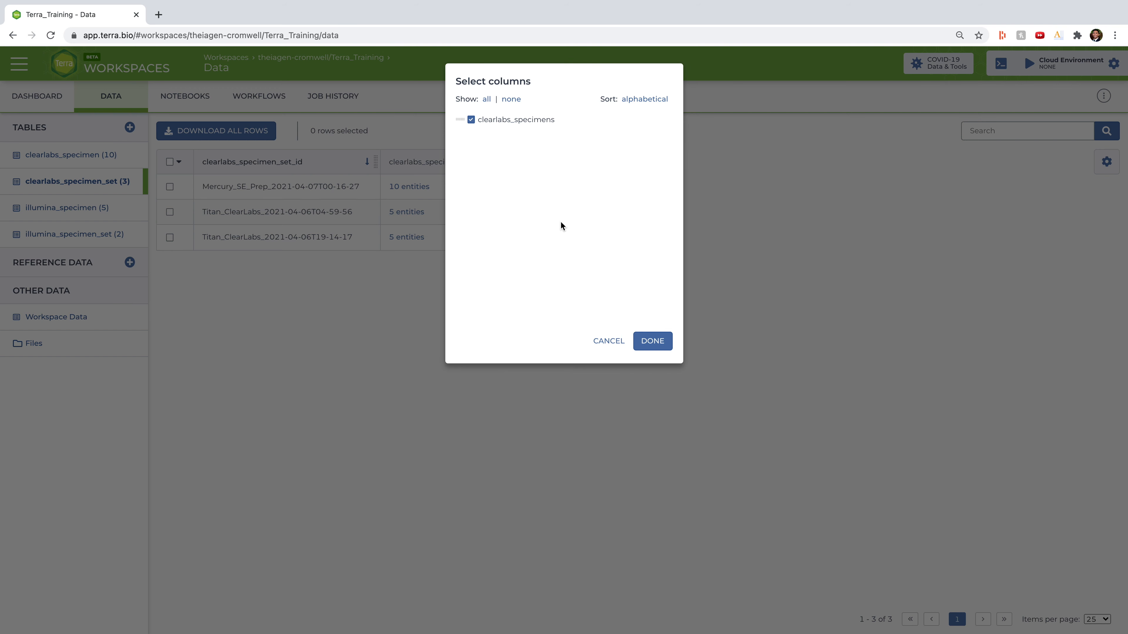
pyautogui.click(664, 337)
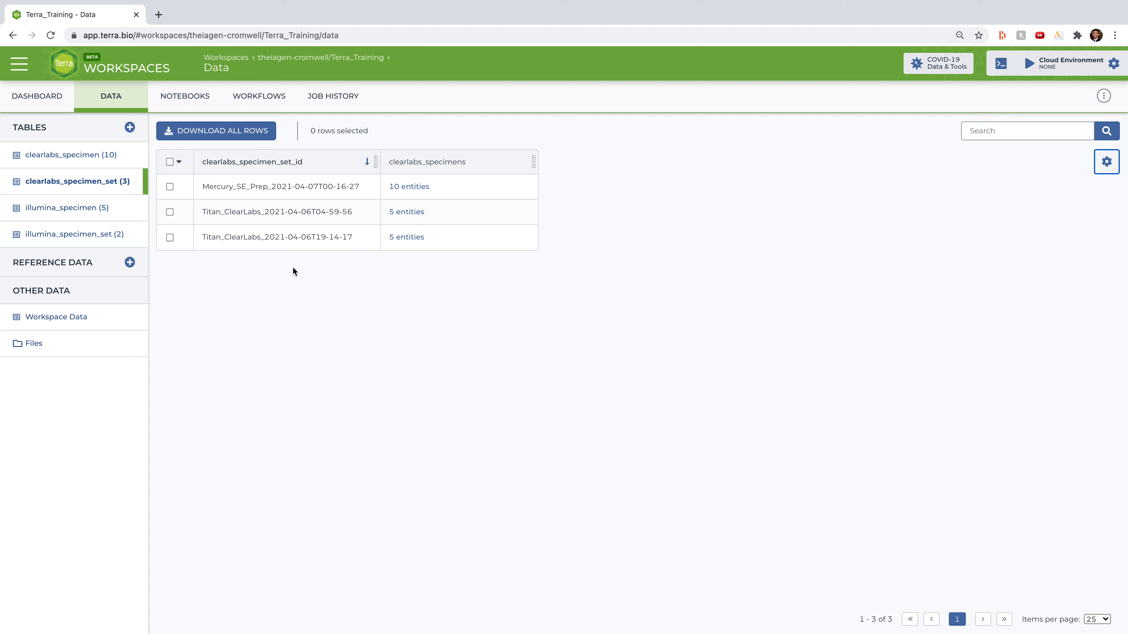
pyautogui.click(80, 164)
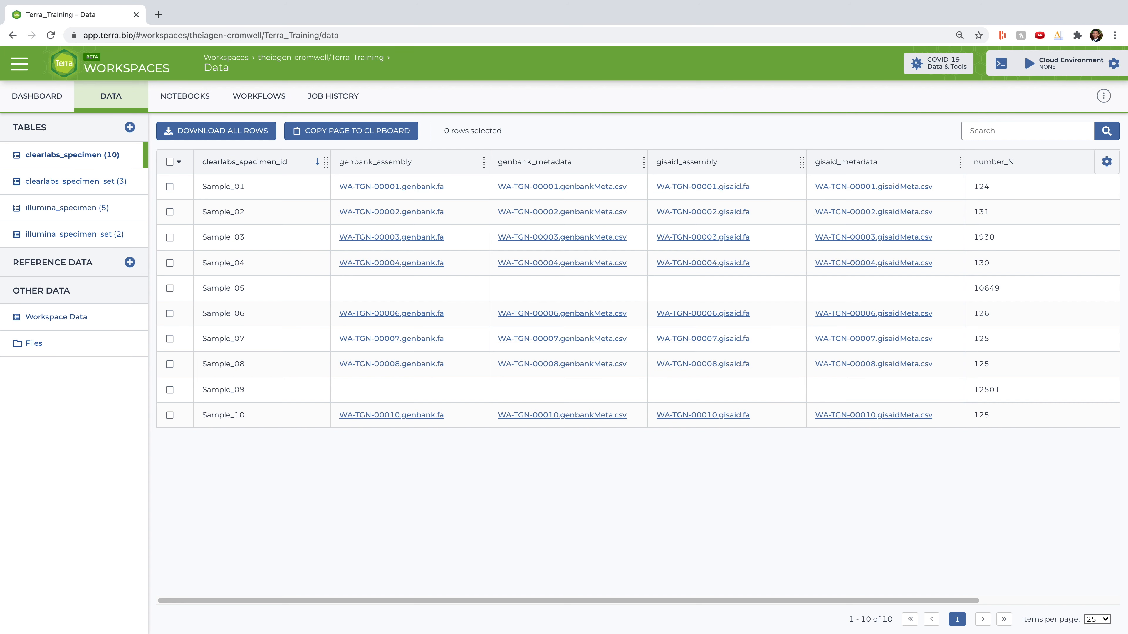
pyautogui.click(113, 188)
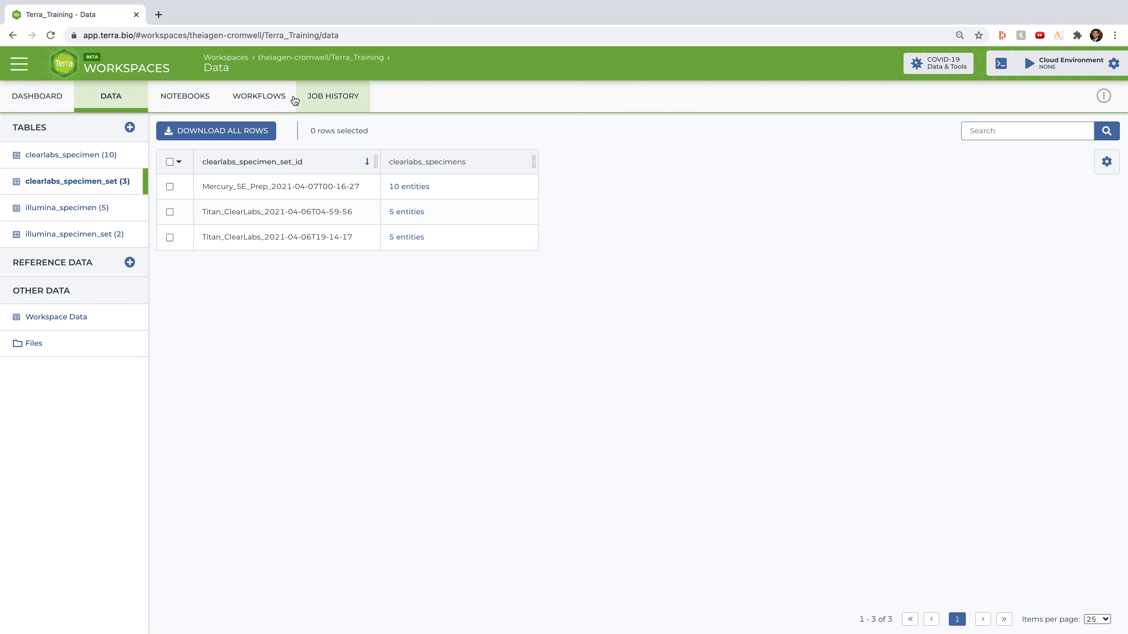
# Open the Mercury_Batch workflow, choosing version v1.3.2 and clearlabs_specimen_set as the root entity type
pyautogui.click(274, 99)
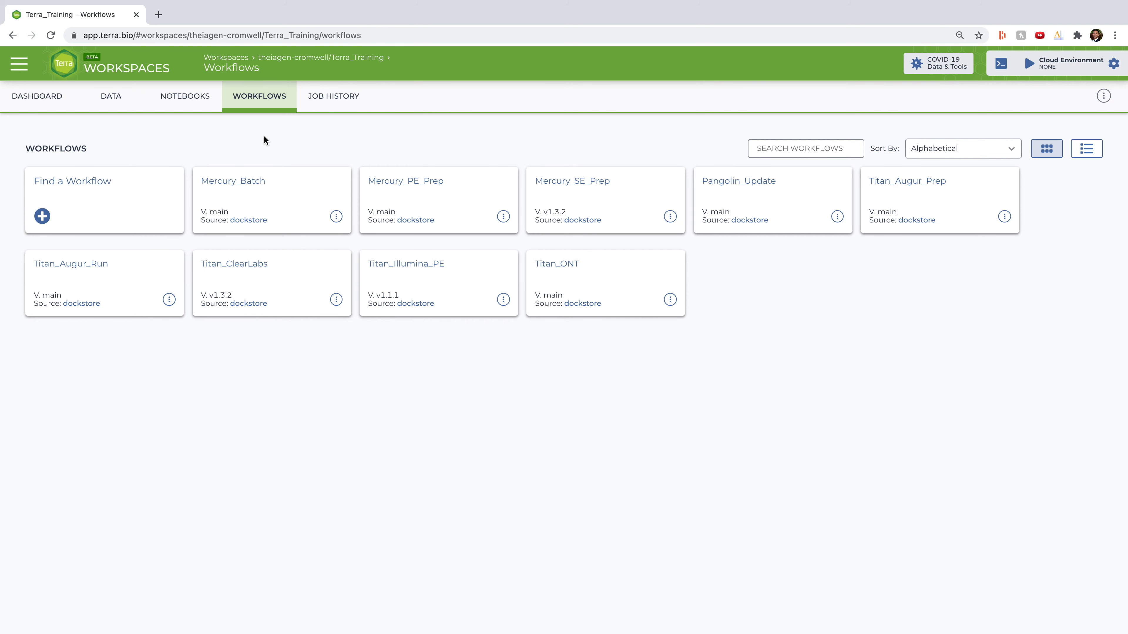
pyautogui.click(285, 216)
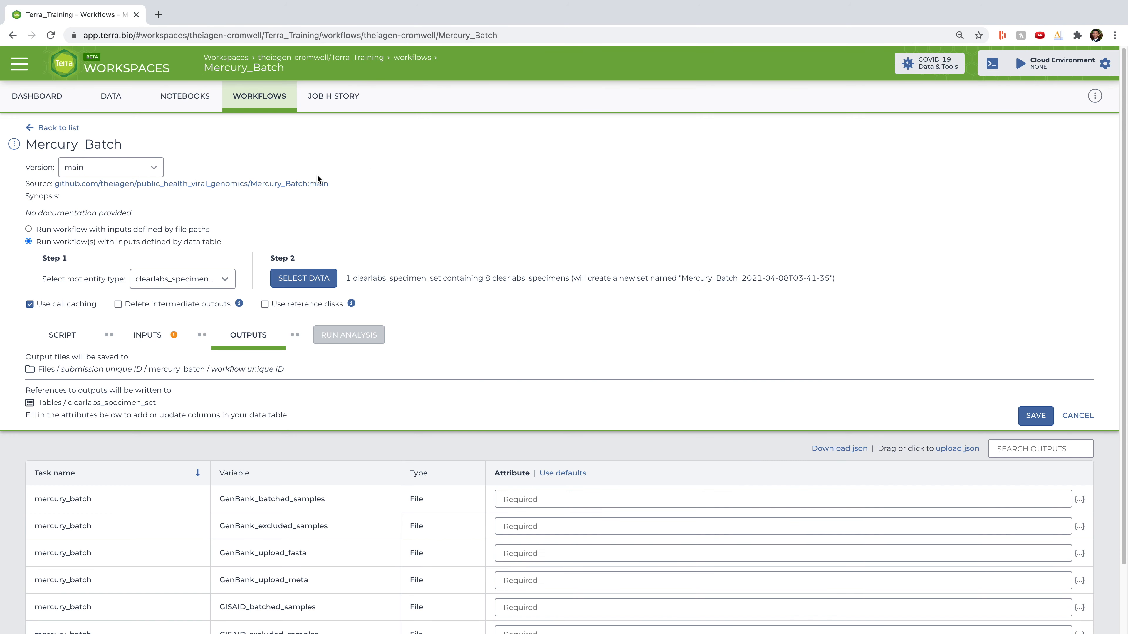
pyautogui.click(146, 170)
pyautogui.scroll(-2, 117, 260)
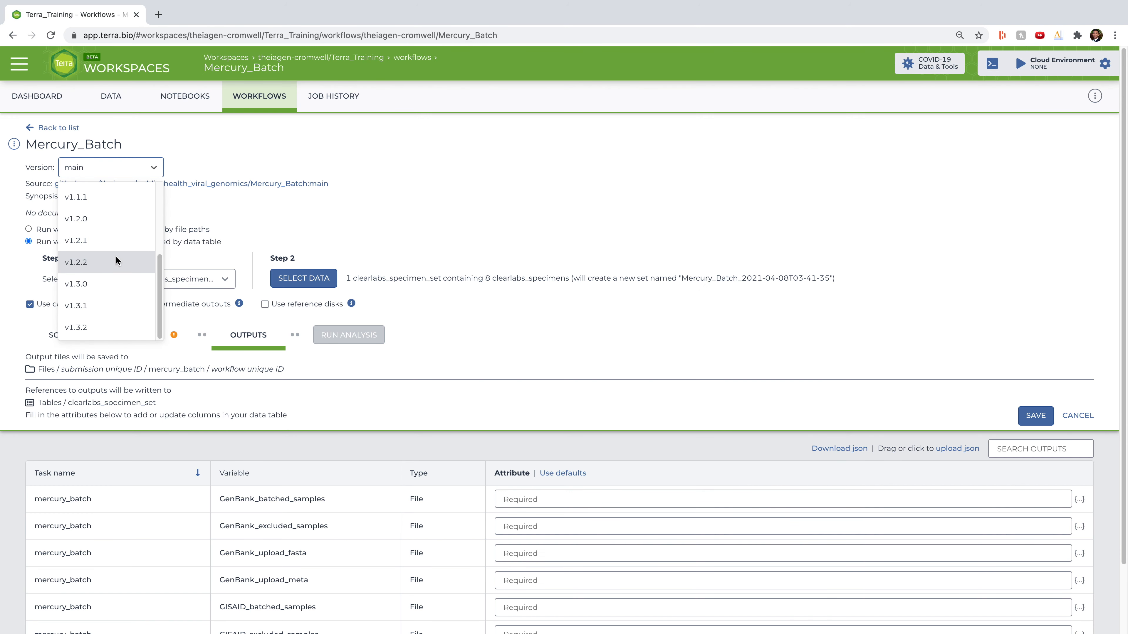
pyautogui.click(96, 336)
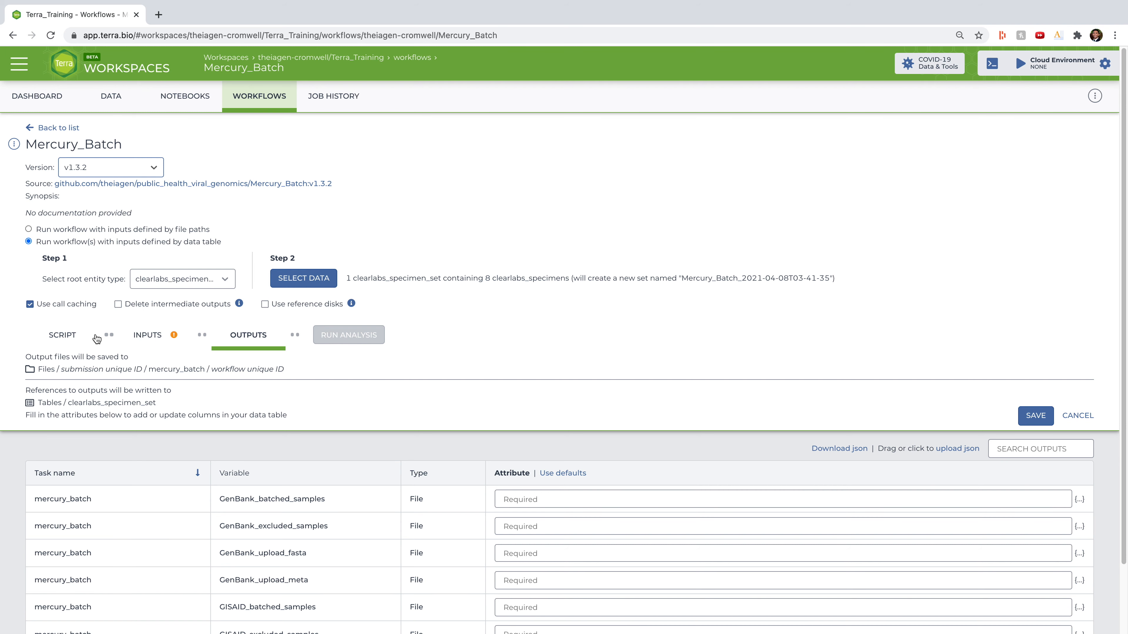
pyautogui.click(215, 278)
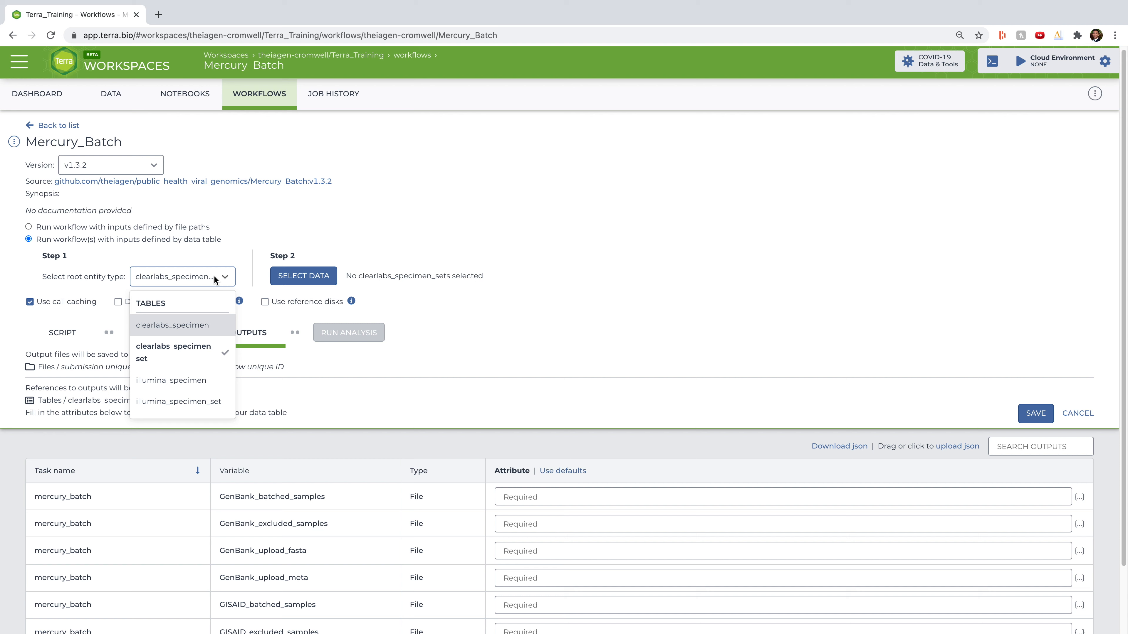
pyautogui.click(187, 357)
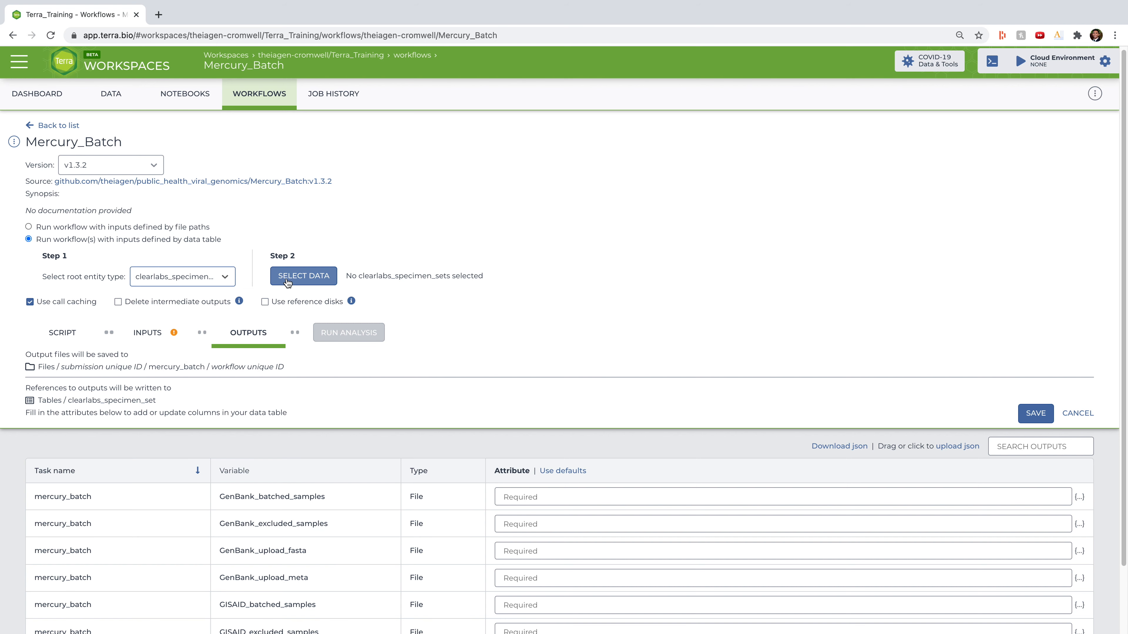
# Create a new set to process from all clearlabs_specimens except Sample_05 and Sample_09, which have no assembly files
pyautogui.click(303, 276)
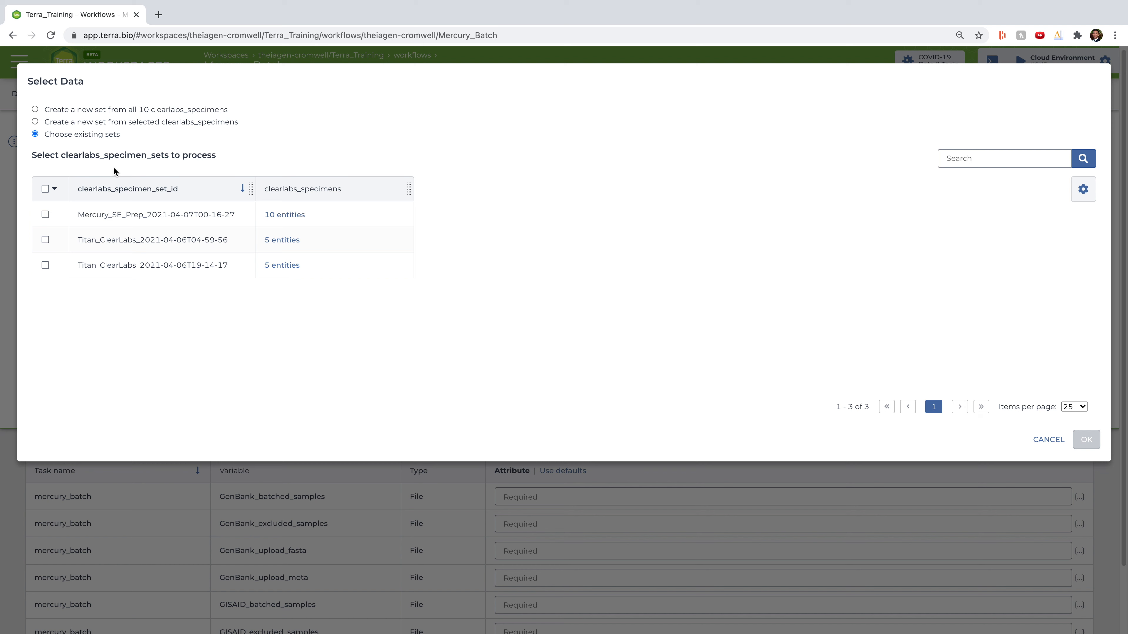
pyautogui.click(35, 122)
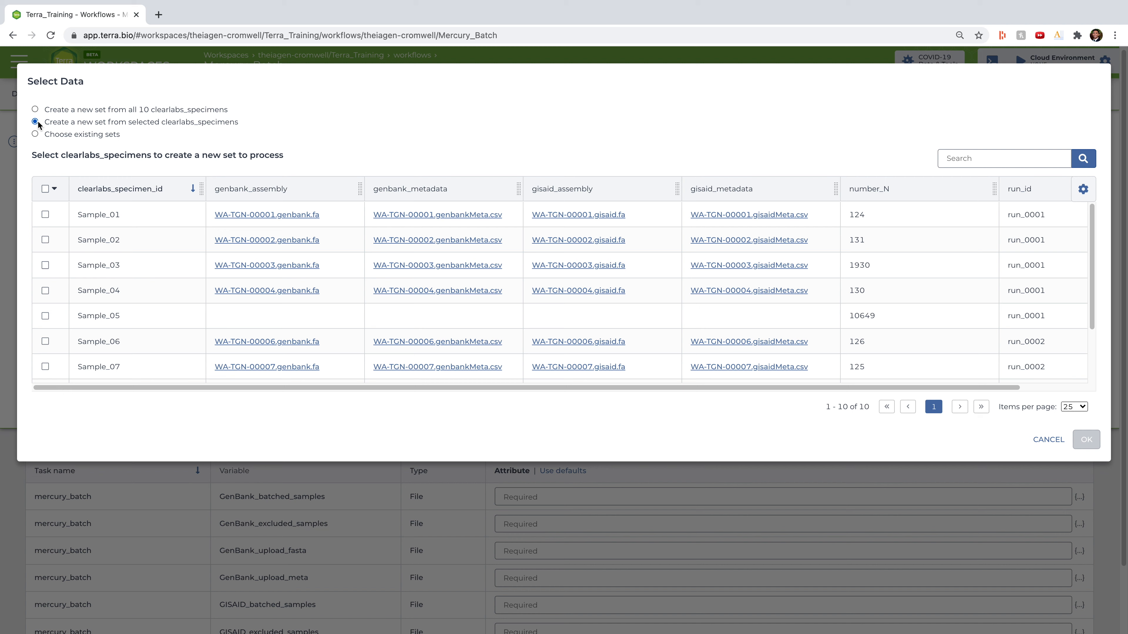
pyautogui.click(46, 188)
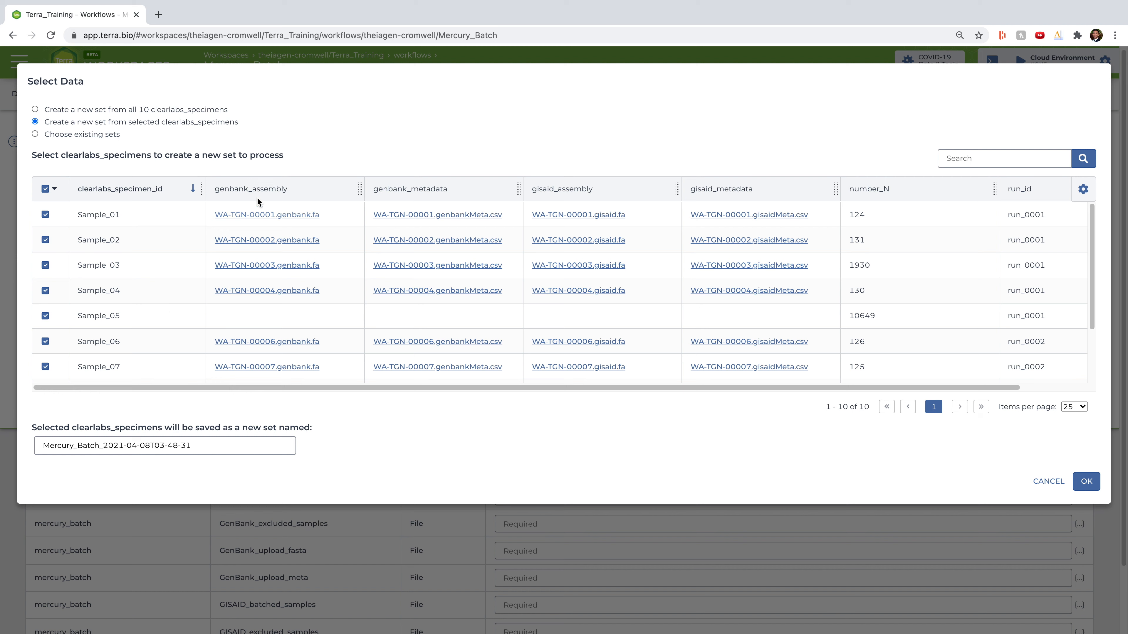
pyautogui.click(301, 189)
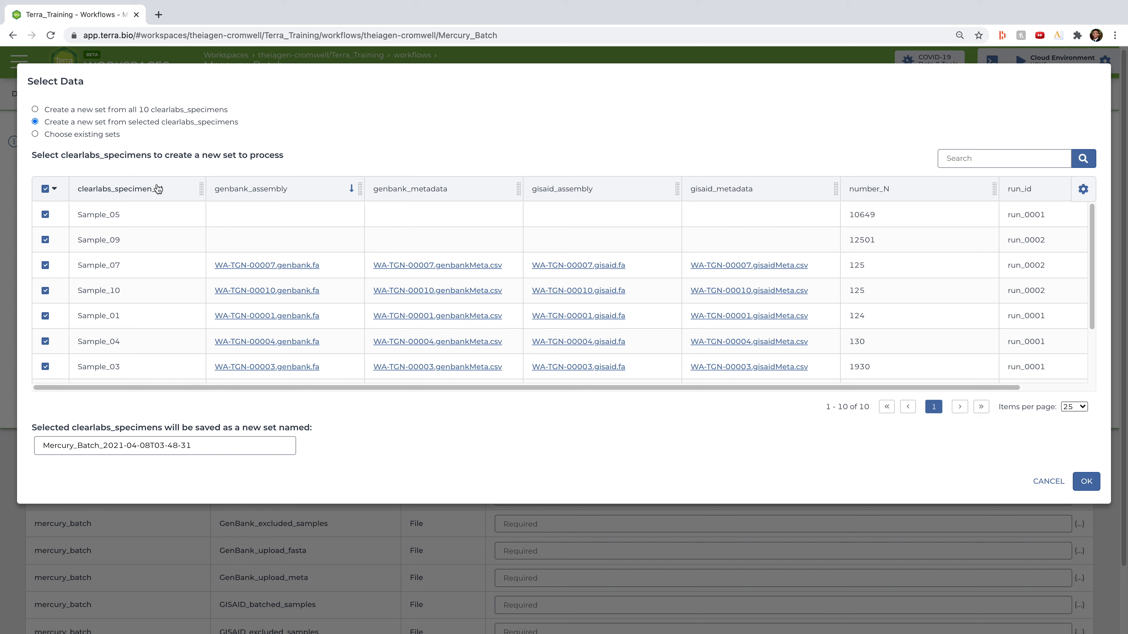
pyautogui.click(45, 215)
pyautogui.click(44, 241)
pyautogui.click(1086, 481)
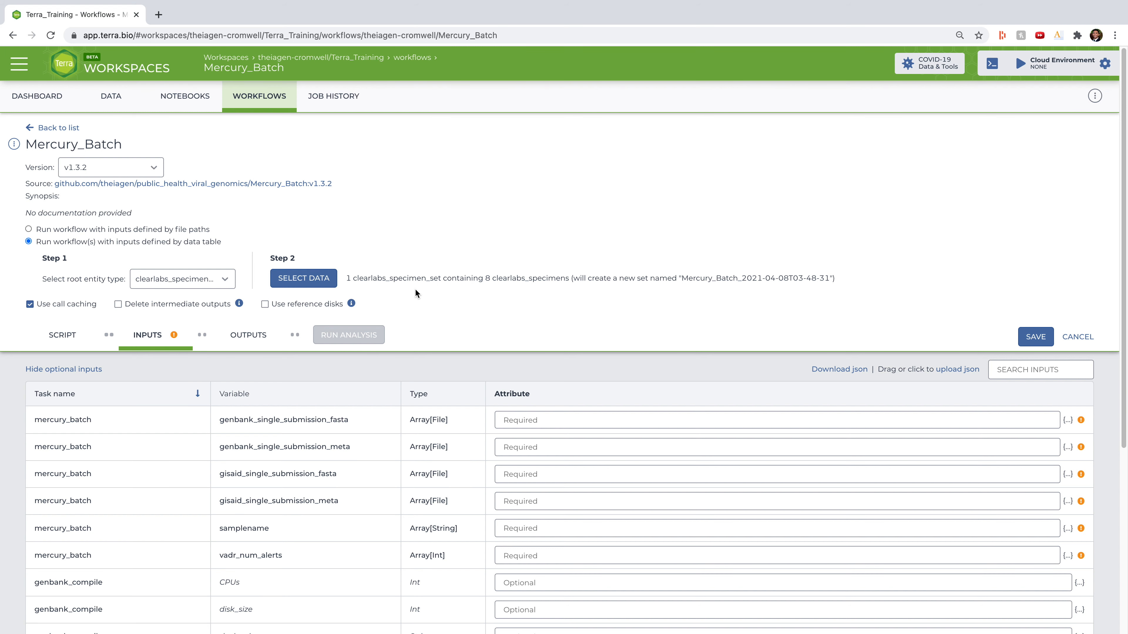
# Set the genbank_single_submission_fasta input attribute to this.clearlabs_specimens.genbank_assembly
pyautogui.scroll(-2, 371, 383)
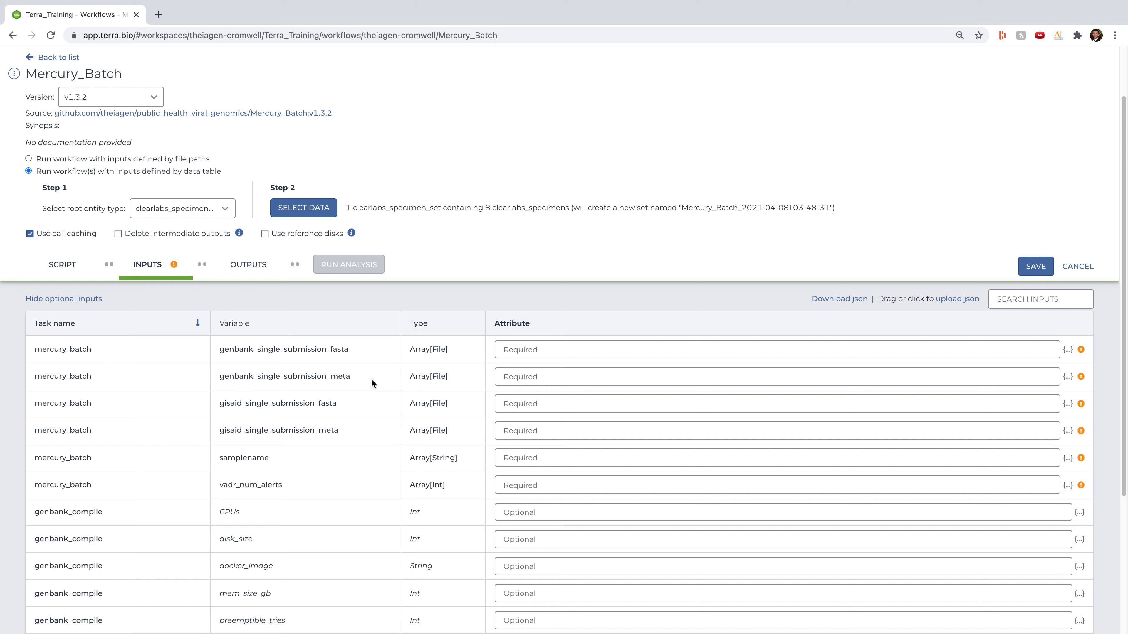
pyautogui.click(593, 353)
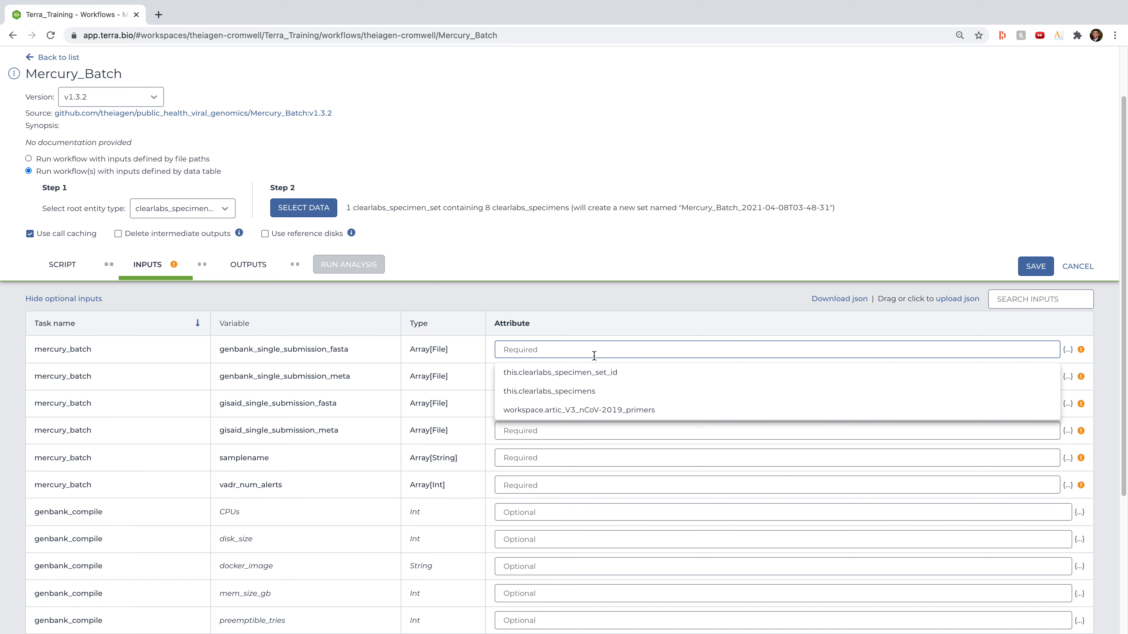
pyautogui.write('this.clearl')
pyautogui.press('Down')
pyautogui.press('Down')
pyautogui.press('Return')
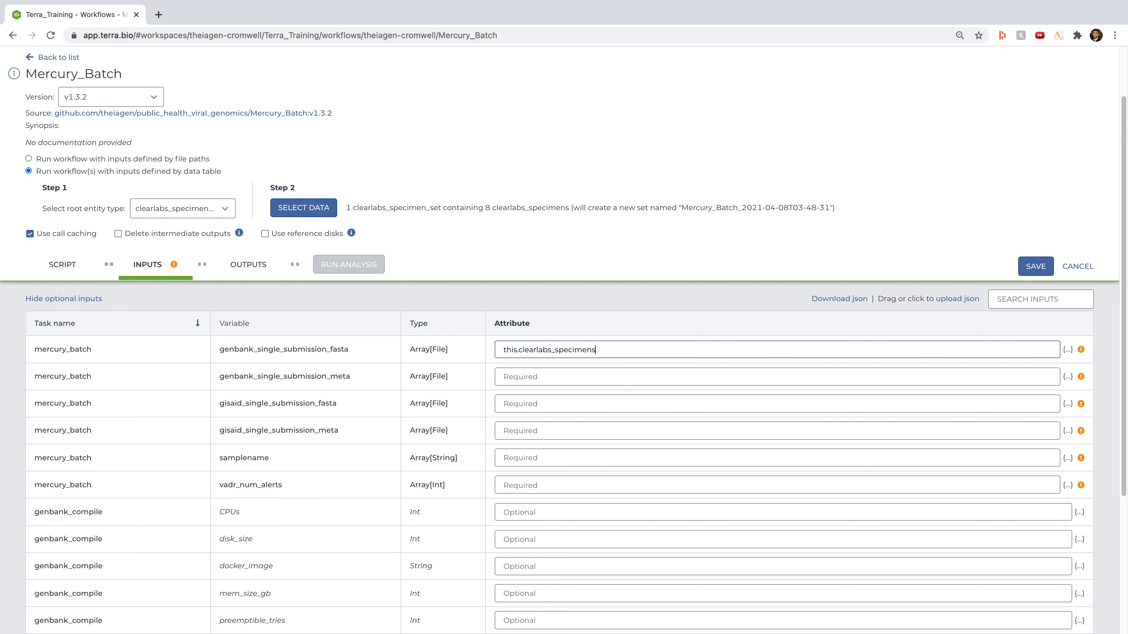
pyautogui.write('.genbank_assembly')
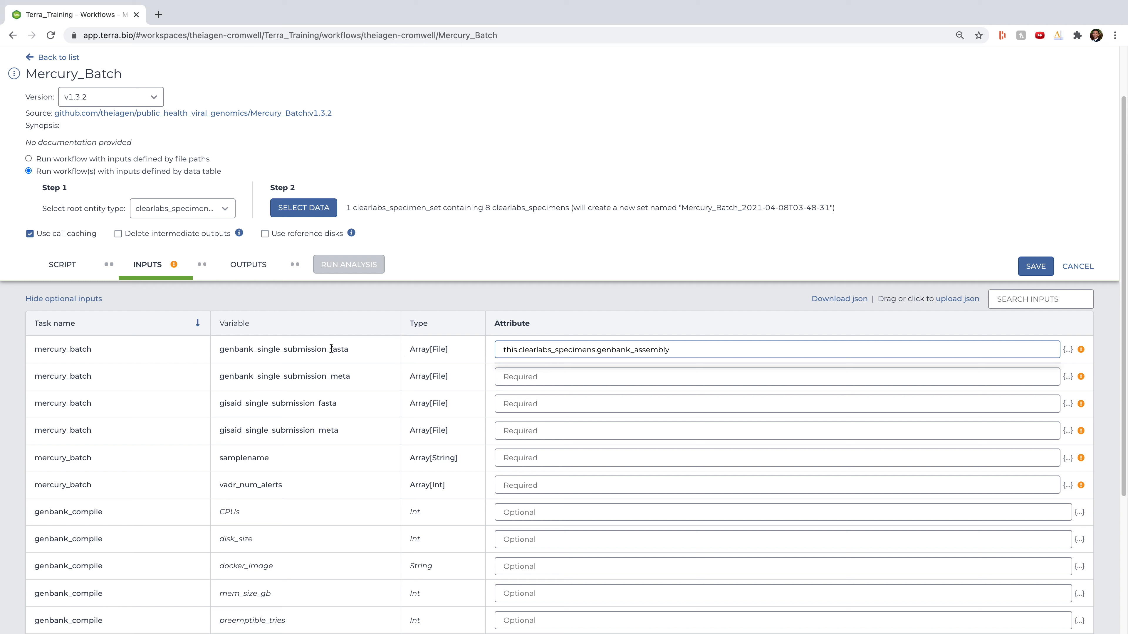
# Set genbank_single_submission_meta to this.clearlabs_specimens.genbank_metadata and gisaid_single_submission_fasta to this.clearlabs_specimens.gisaid_assembly
pyautogui.click(541, 374)
pyautogui.write('this.clearlabs_specimens')
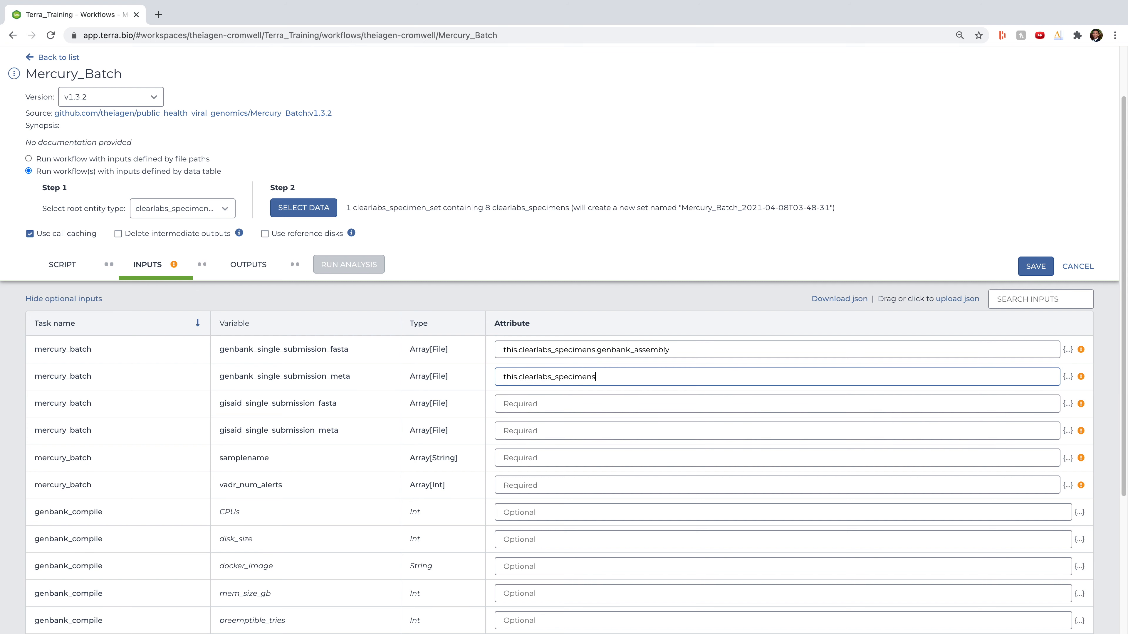
pyautogui.write('.genbank_metadata')
pyautogui.press('Tab')
pyautogui.write('this.clearlabs_specimens.gisaid_assembly')
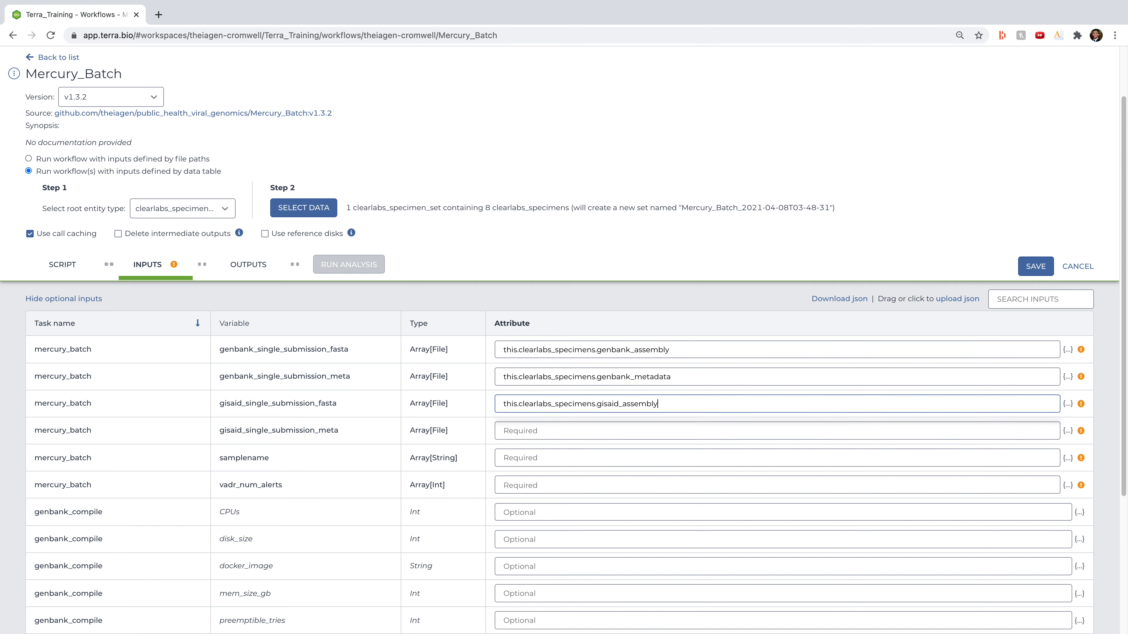
# Set gisaid_single_submission_meta to this.clearlabs_specimens.gisaid_metadat, samplename to this.clearlabs_specimens.clearlabs_specimen_id and vadr_num_alerts to this.clearlabs_specimens.vadr_num_alerts
pyautogui.press('Tab')
pyautogui.write('this.clearlabs_specimens.gisaid_metadat')
pyautogui.press('Tab')
pyautogui.write('this.clearlabs_specimens.clearlabs_specimen_id')
pyautogui.press('Tab')
pyautogui.write('this.clearlabs_specimens.vadr_num_alerts')
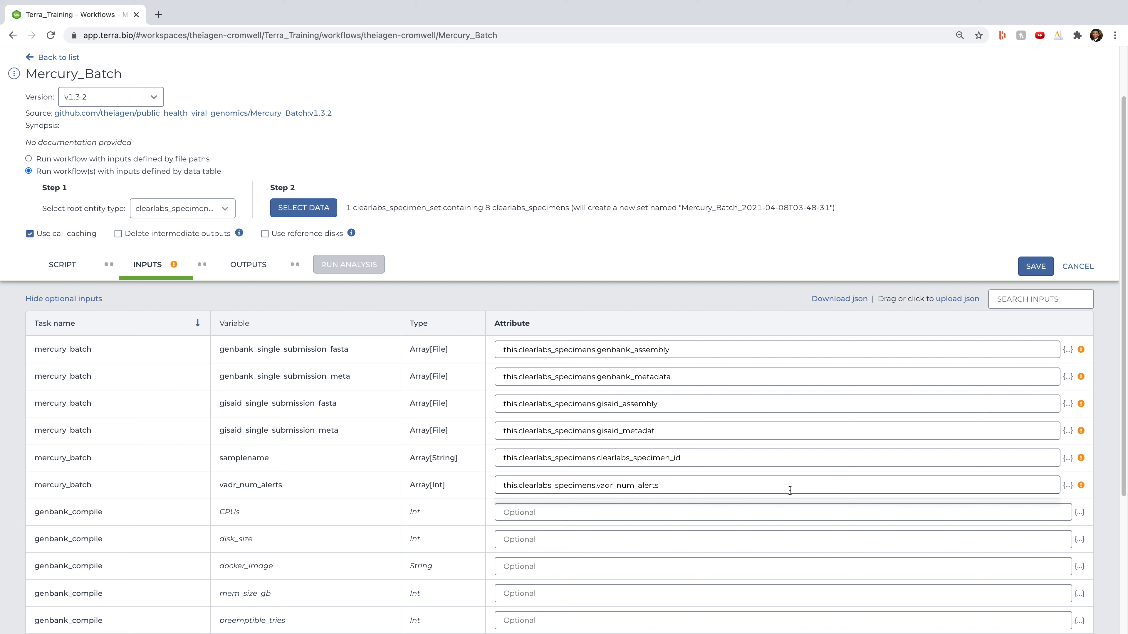
# Fill all Mercury_Batch output attributes with their default names
pyautogui.scroll(-5, 790, 490)
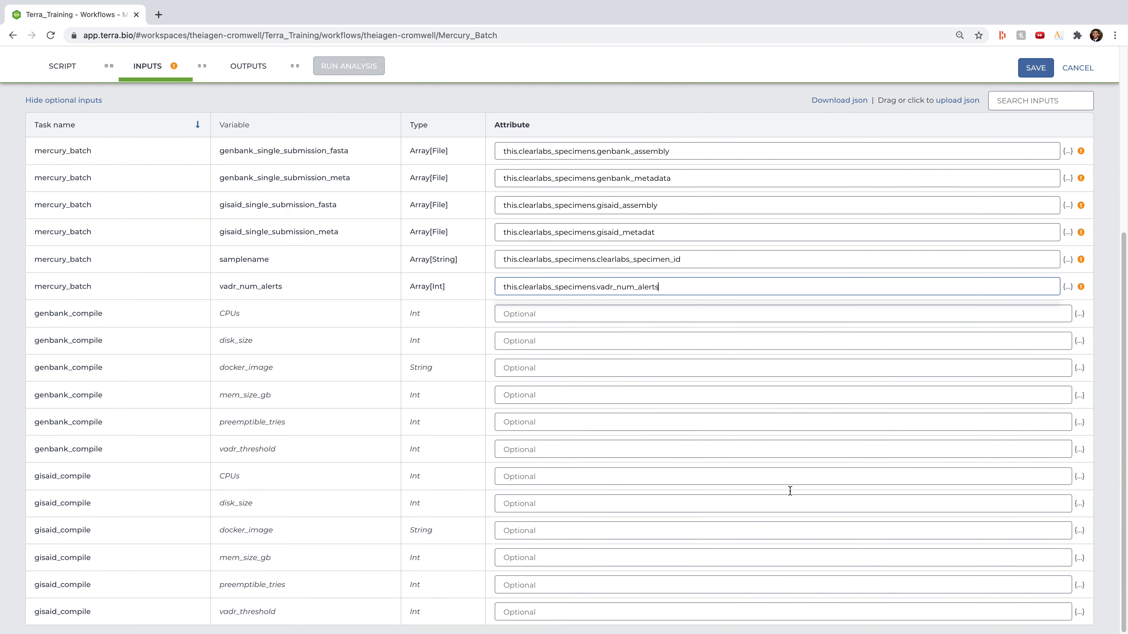
pyautogui.click(526, 606)
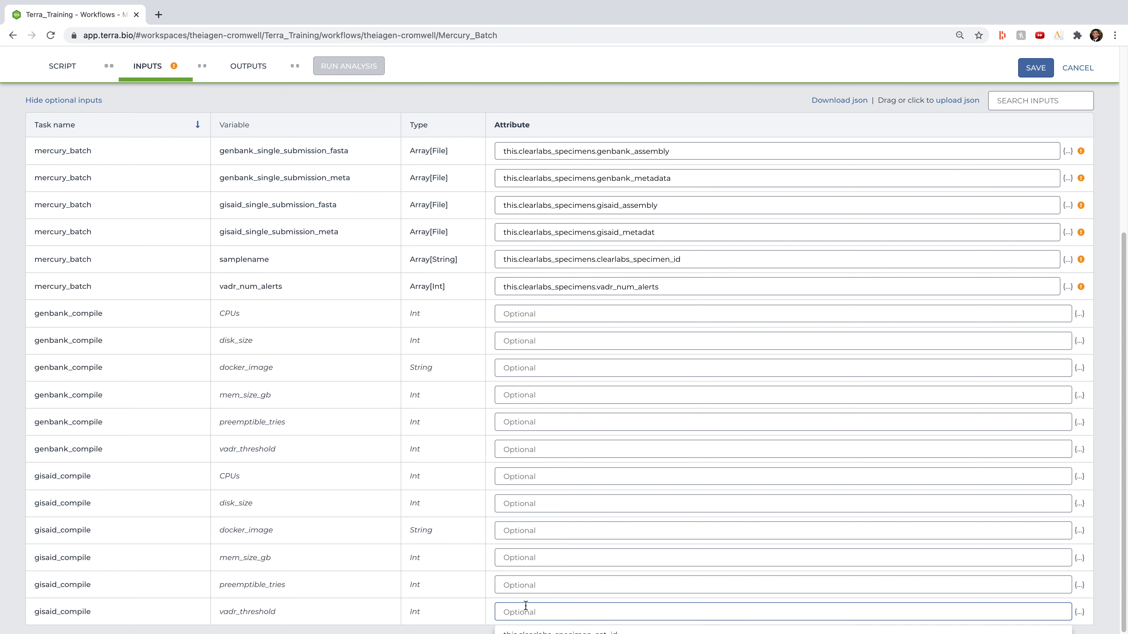
pyautogui.scroll(7, 525, 606)
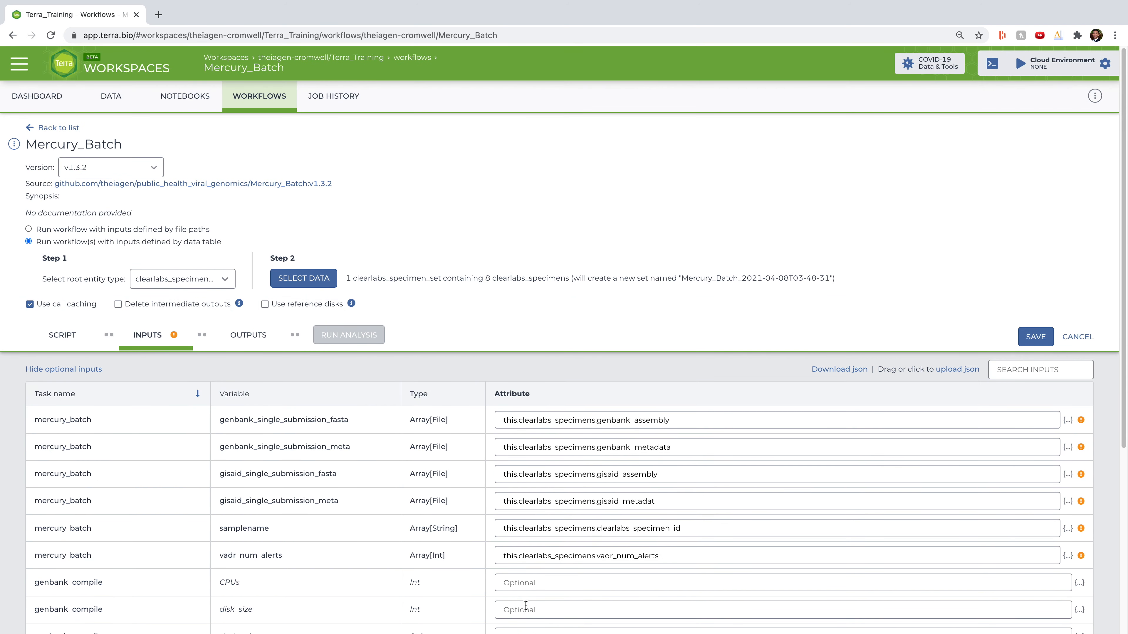
pyautogui.click(256, 346)
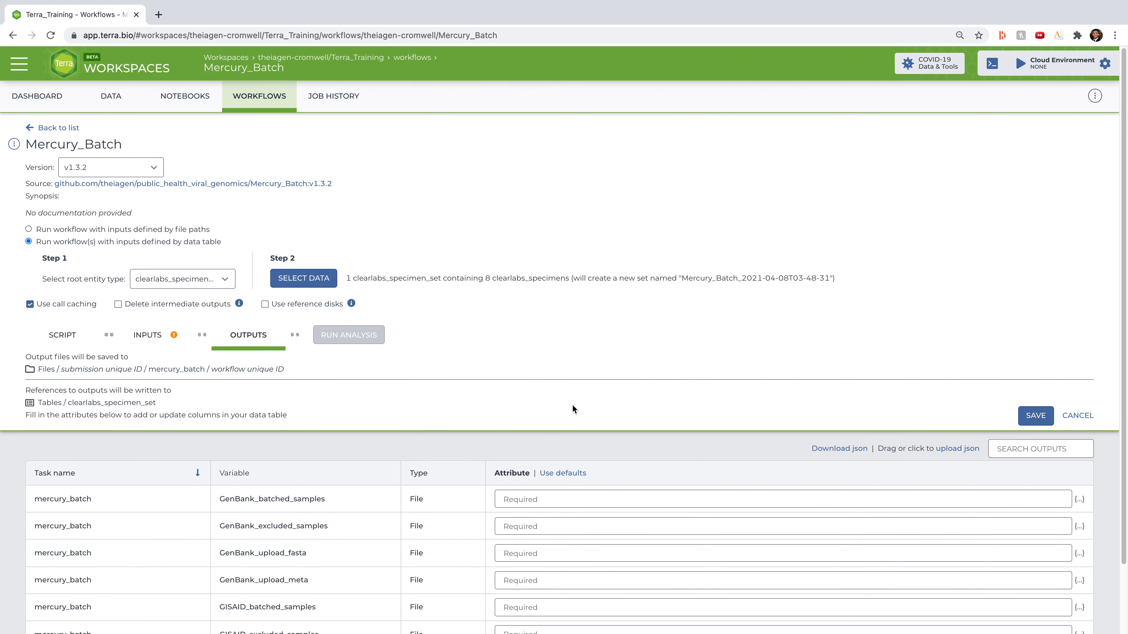
pyautogui.click(572, 477)
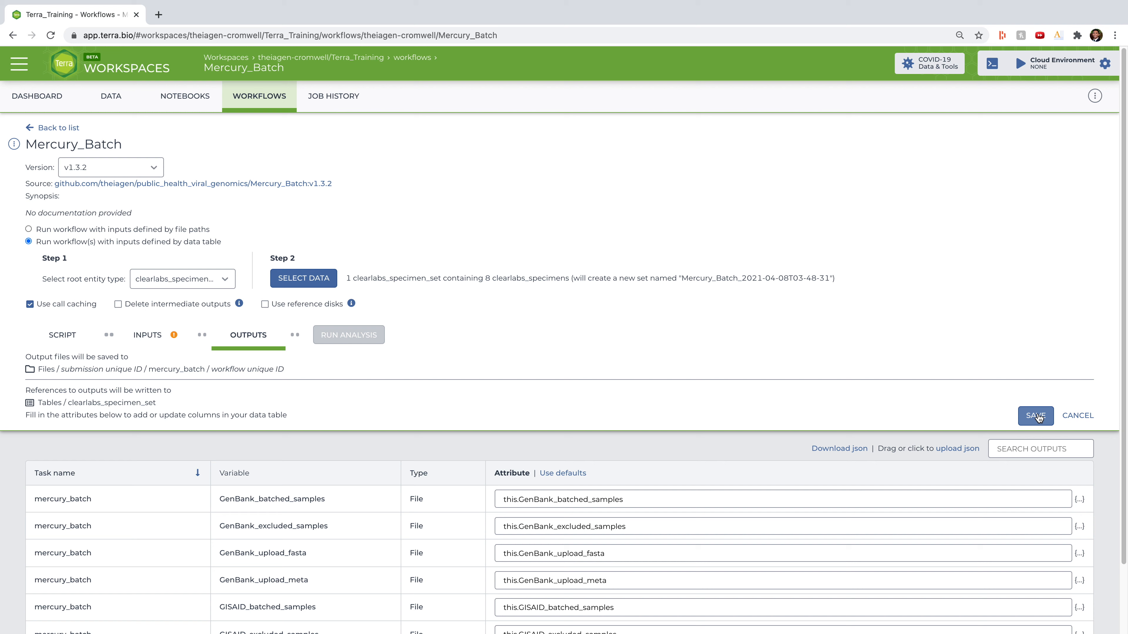
# Save the Mercury_Batch configuration and launch its analysis on the new specimen set
pyautogui.click(1036, 416)
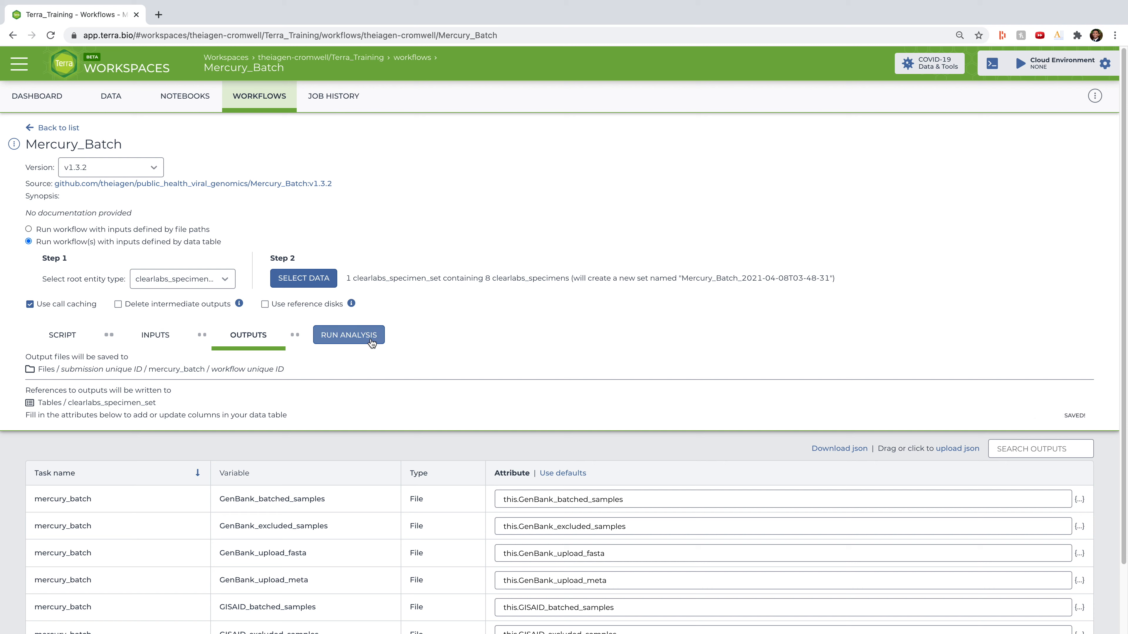
pyautogui.click(372, 343)
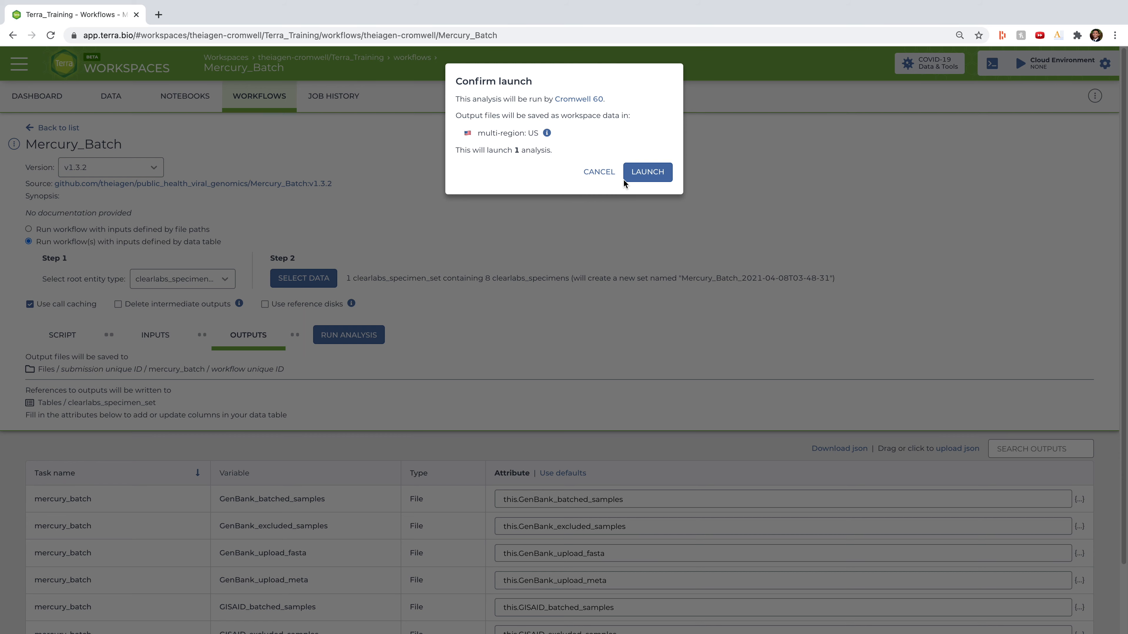
pyautogui.click(637, 172)
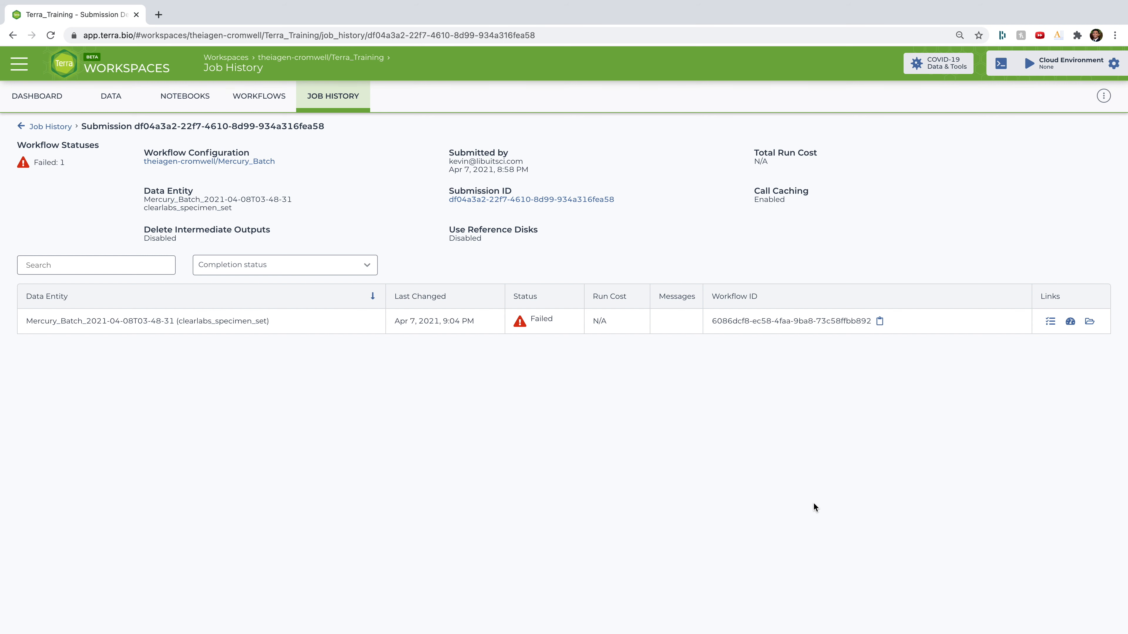
# Examine the failed Mercury_Batch workflow's error message and the status of its genbank_compile and gisaid_compile calls
pyautogui.click(1070, 322)
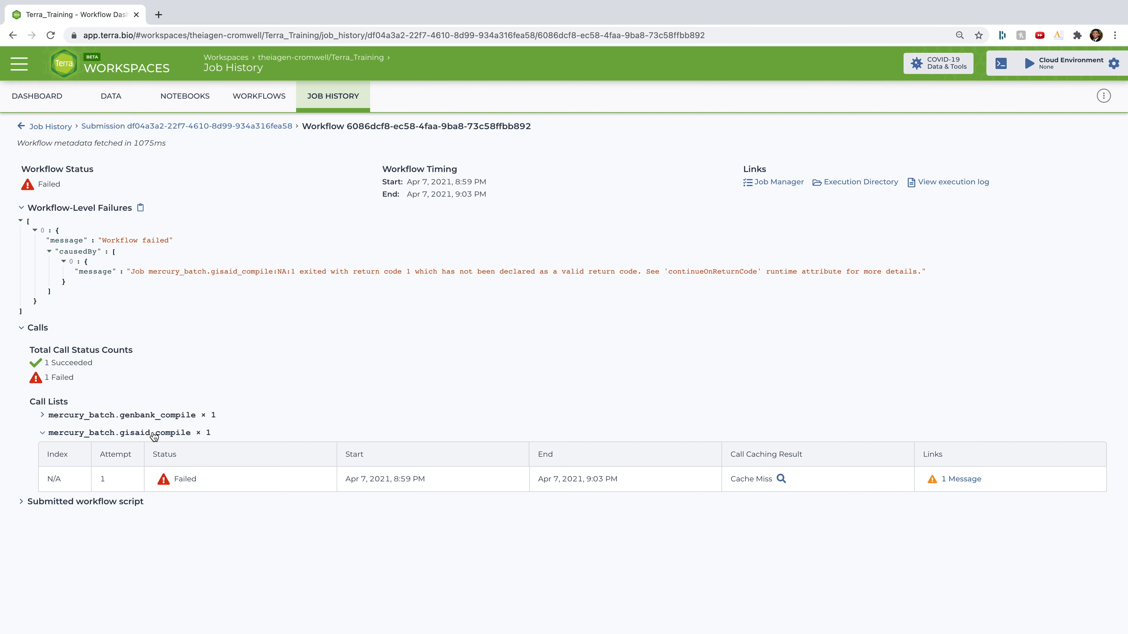
pyautogui.click(145, 417)
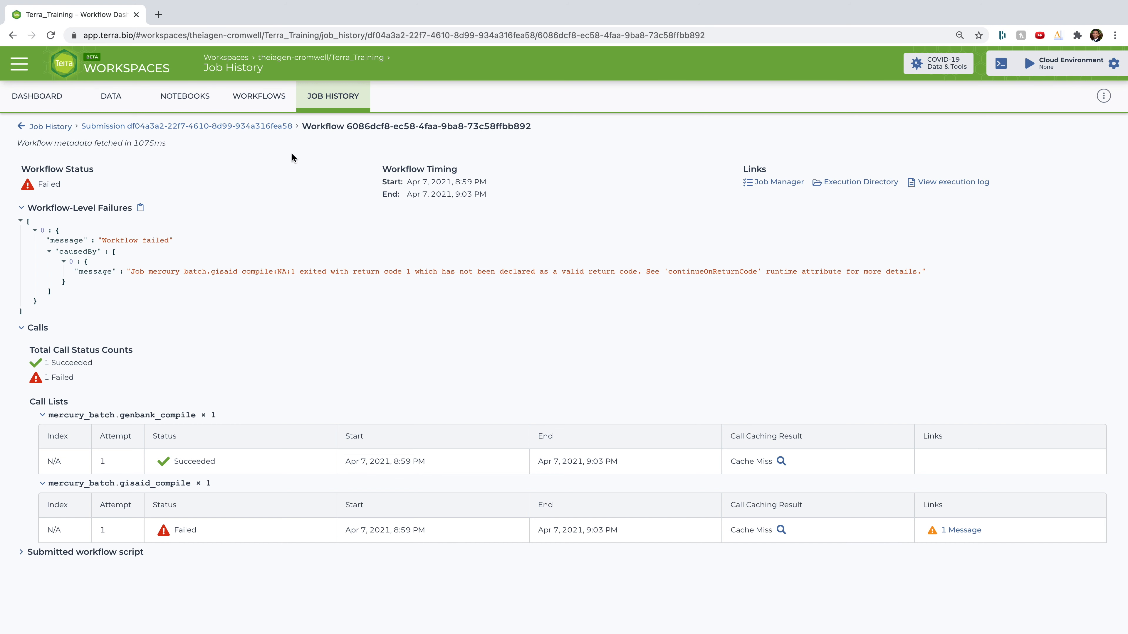
pyautogui.click(268, 128)
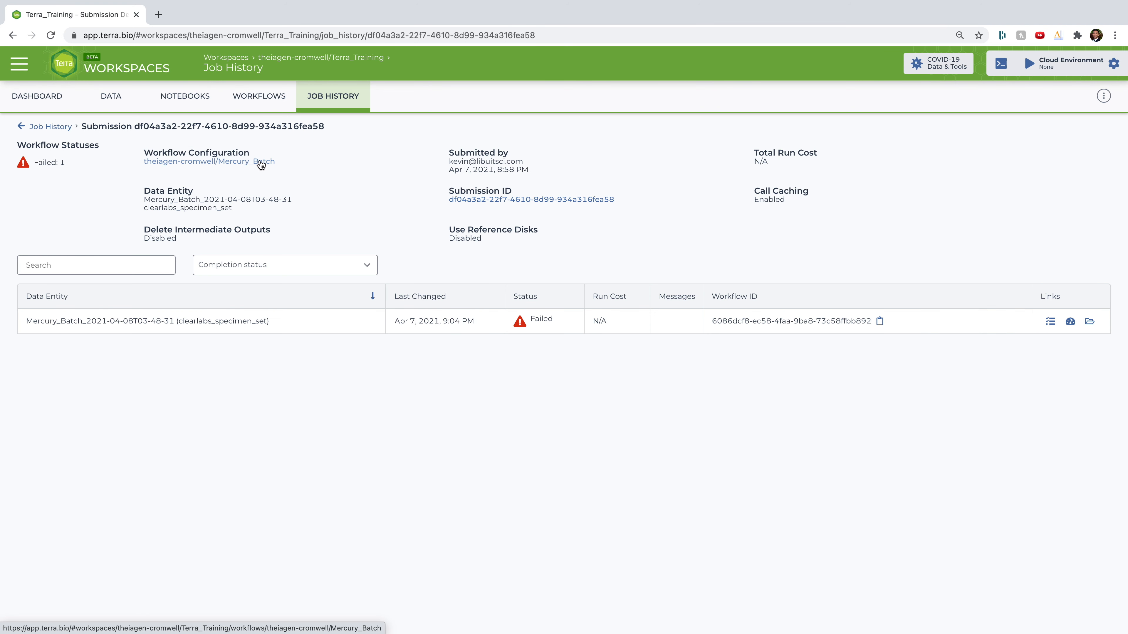
# Reopen the Mercury_Batch configuration and correct gisaid_single_submission_meta to this.clearlabs_specimens.gisaid_metadata
pyautogui.click(261, 163)
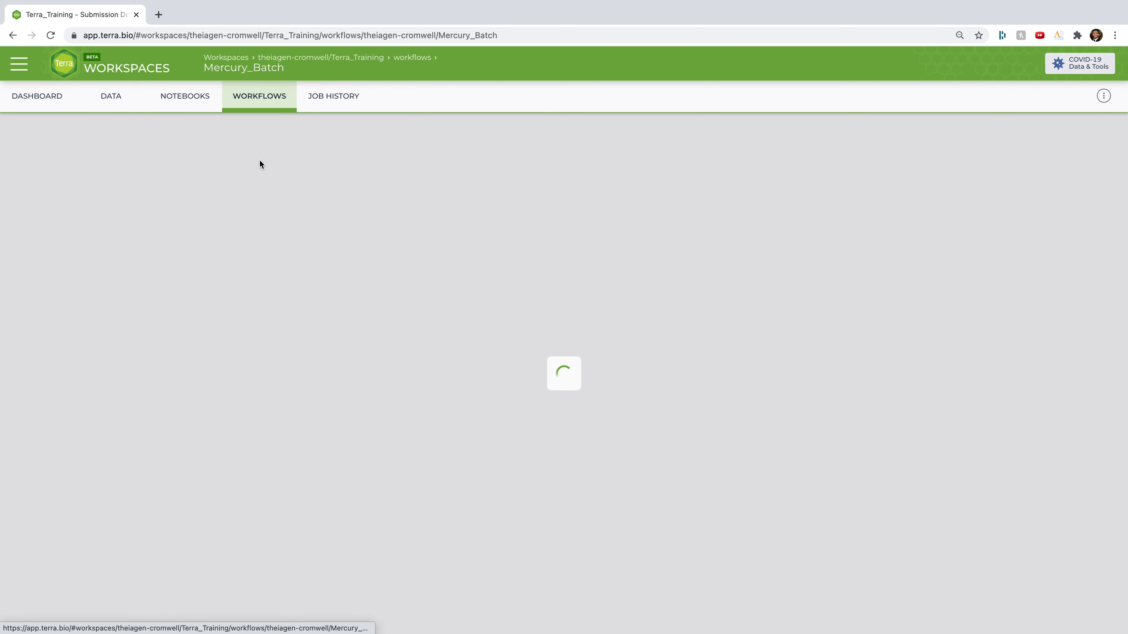
pyautogui.scroll(-1, 786, 274)
pyautogui.scroll(-1, 785, 275)
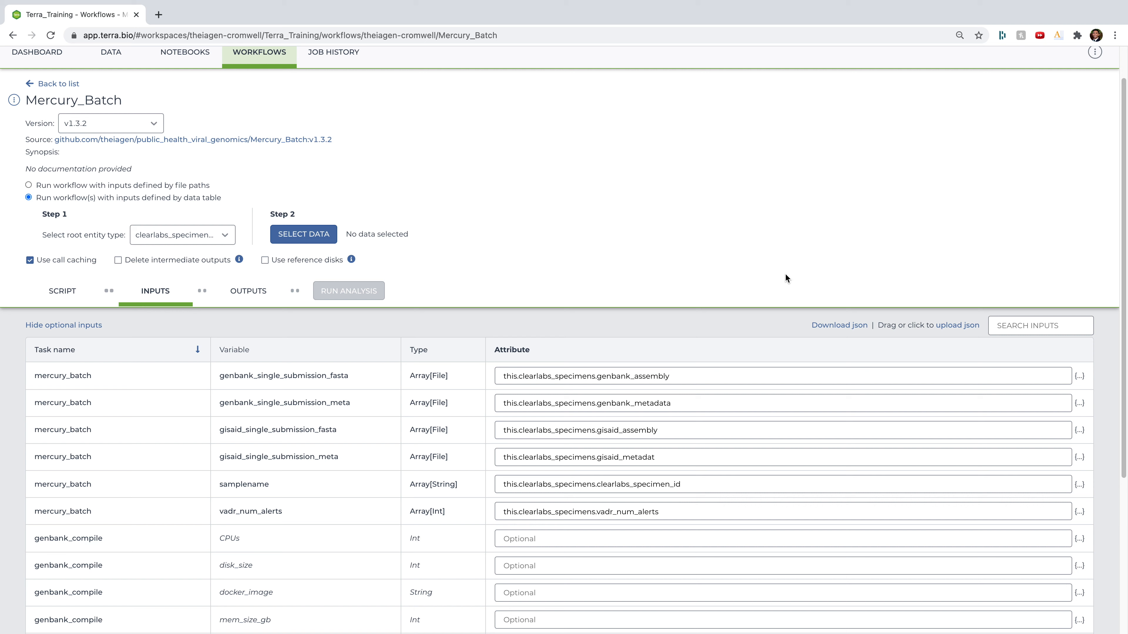
pyautogui.click(690, 457)
pyautogui.write('a')
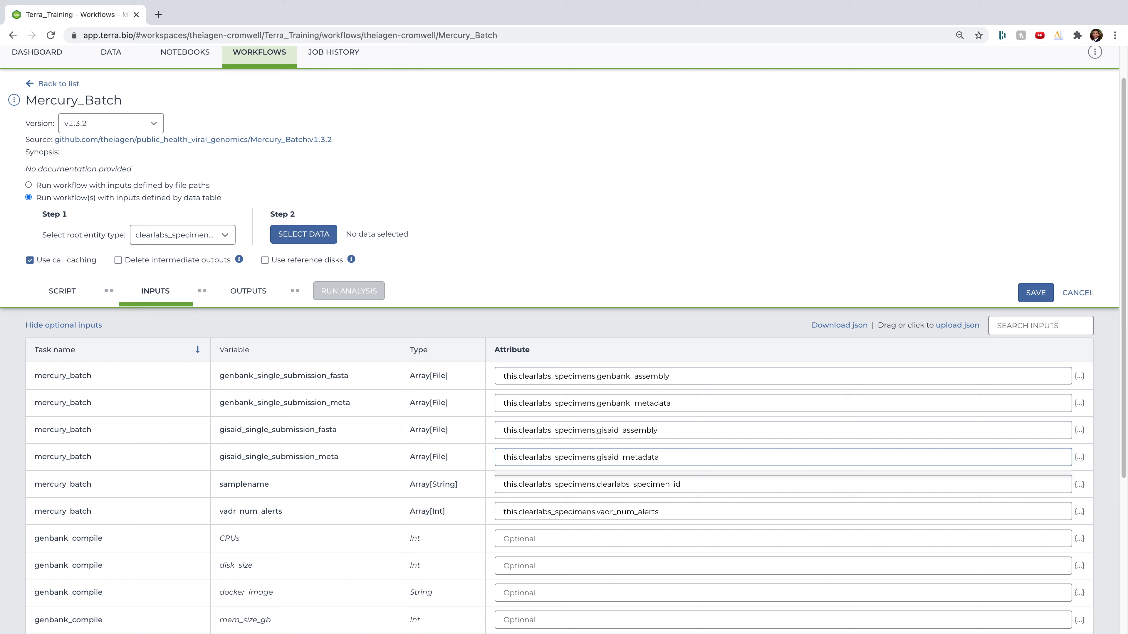
# Choose the existing set Mercury_Batch_2021-04-08T03-48-31 as input data, save the configuration and launch the analysis
pyautogui.click(323, 235)
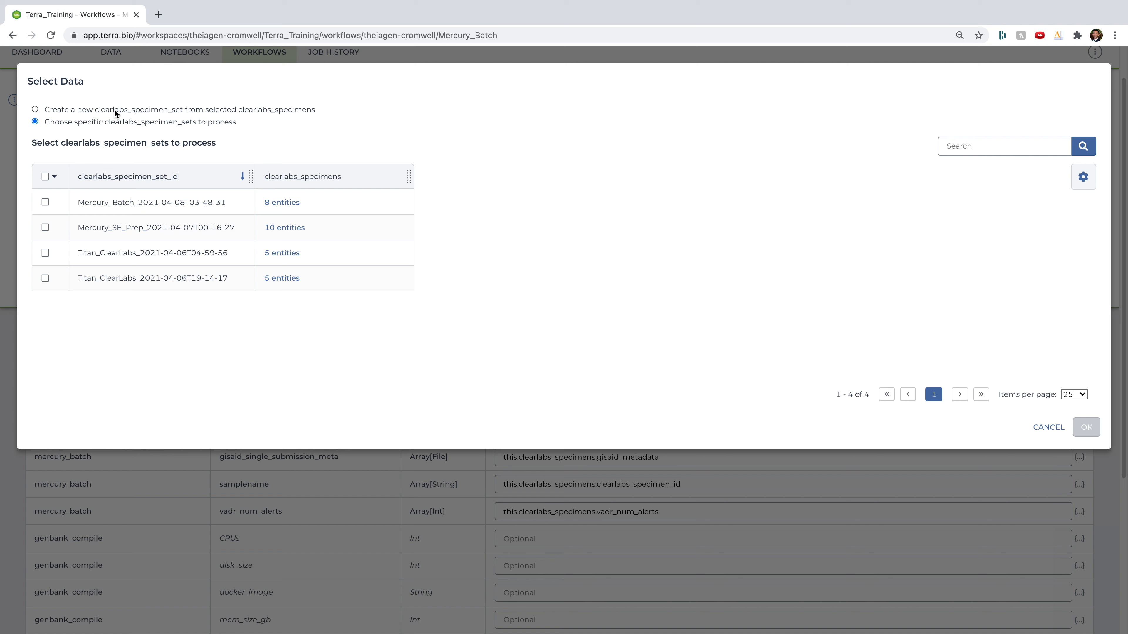
pyautogui.click(45, 203)
pyautogui.click(1086, 428)
pyautogui.click(1034, 293)
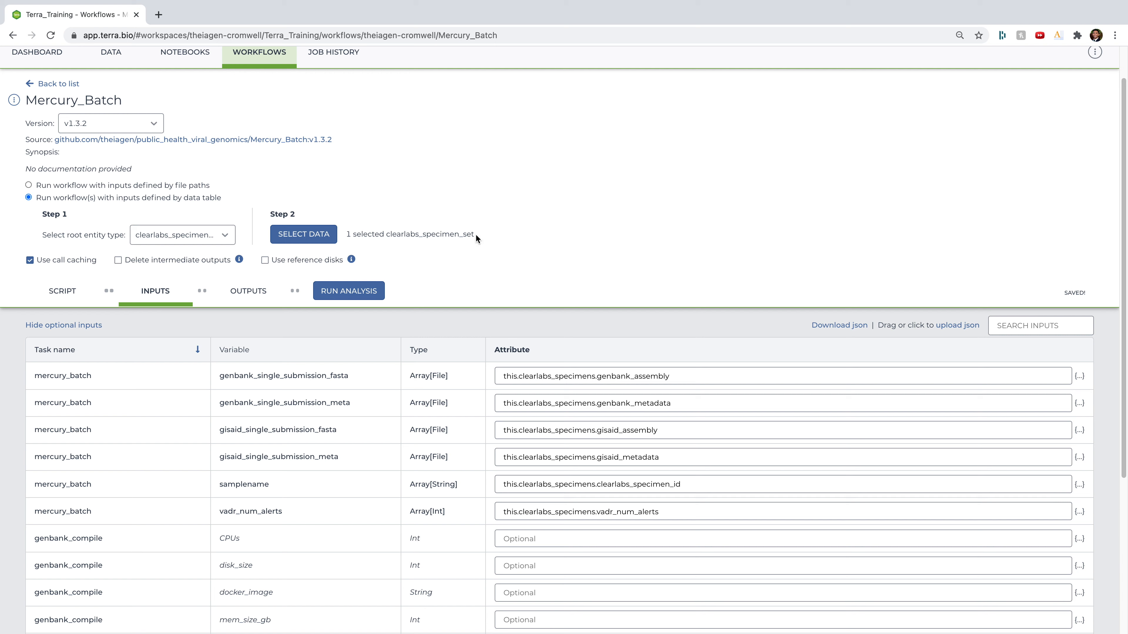
pyautogui.click(377, 293)
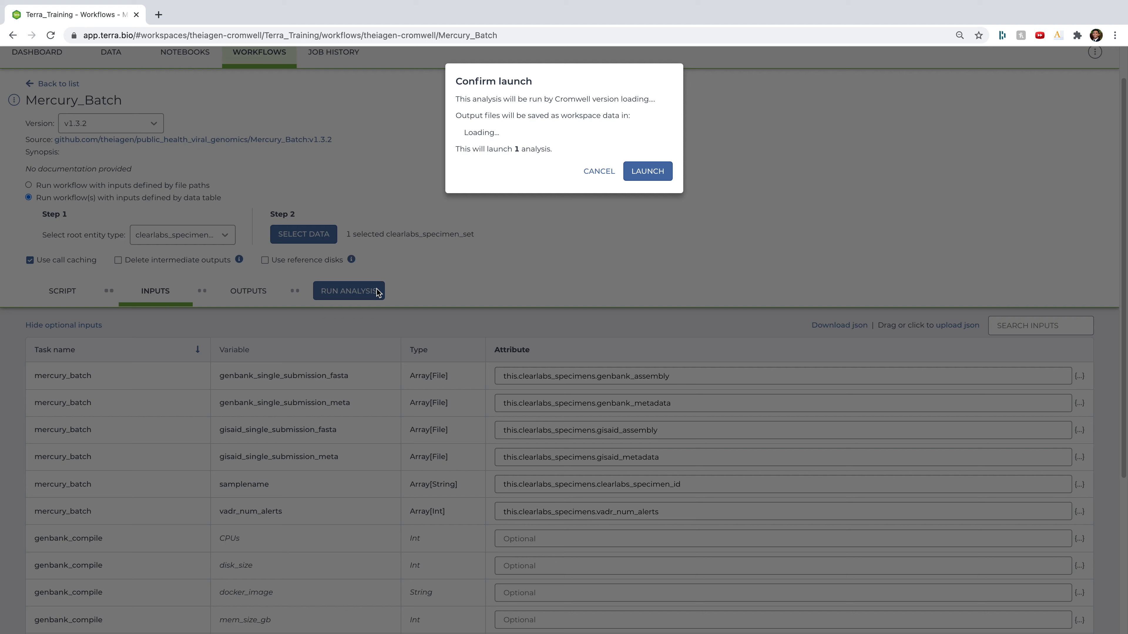
pyautogui.click(656, 172)
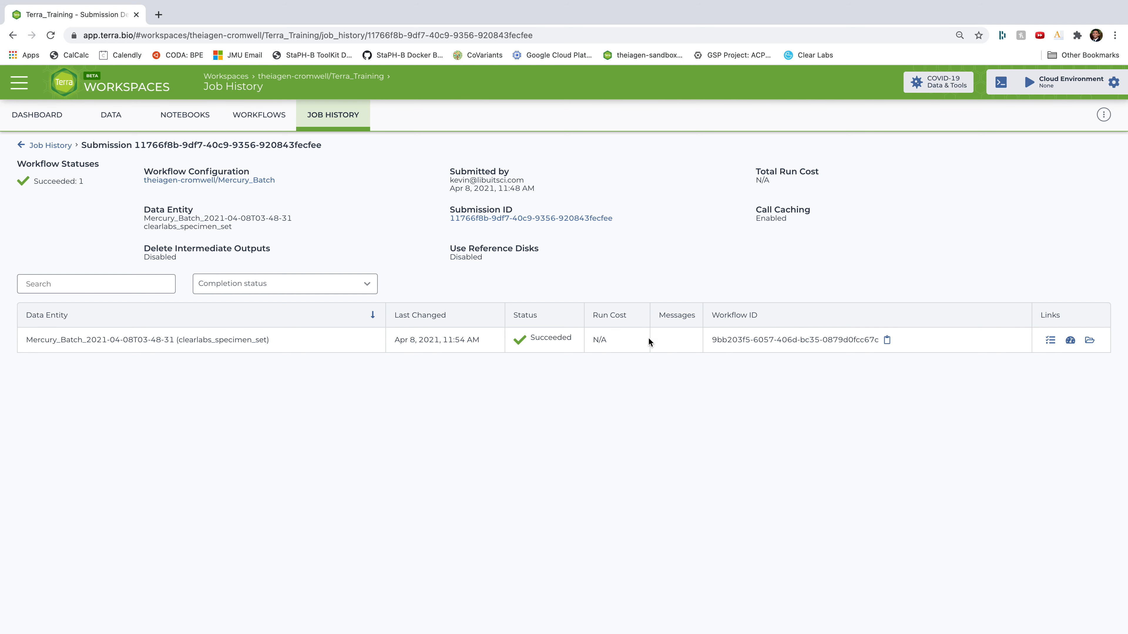
# Review the GenBank and GISAID output files of the Mercury_Batch set in the clearlabs_specimen_set table
pyautogui.click(116, 128)
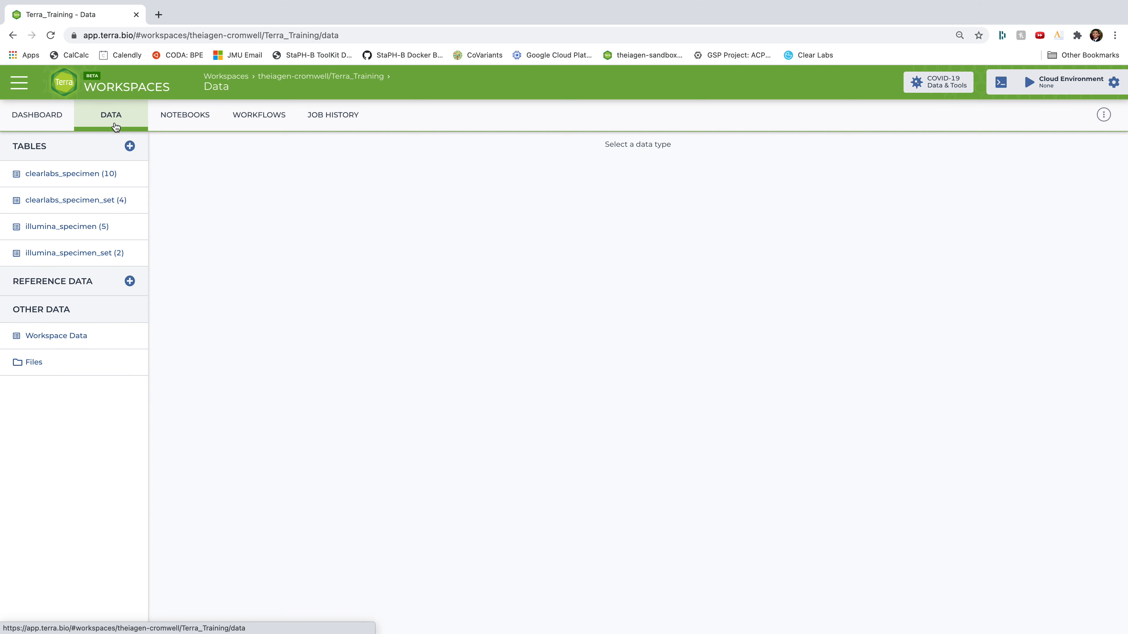
pyautogui.click(115, 212)
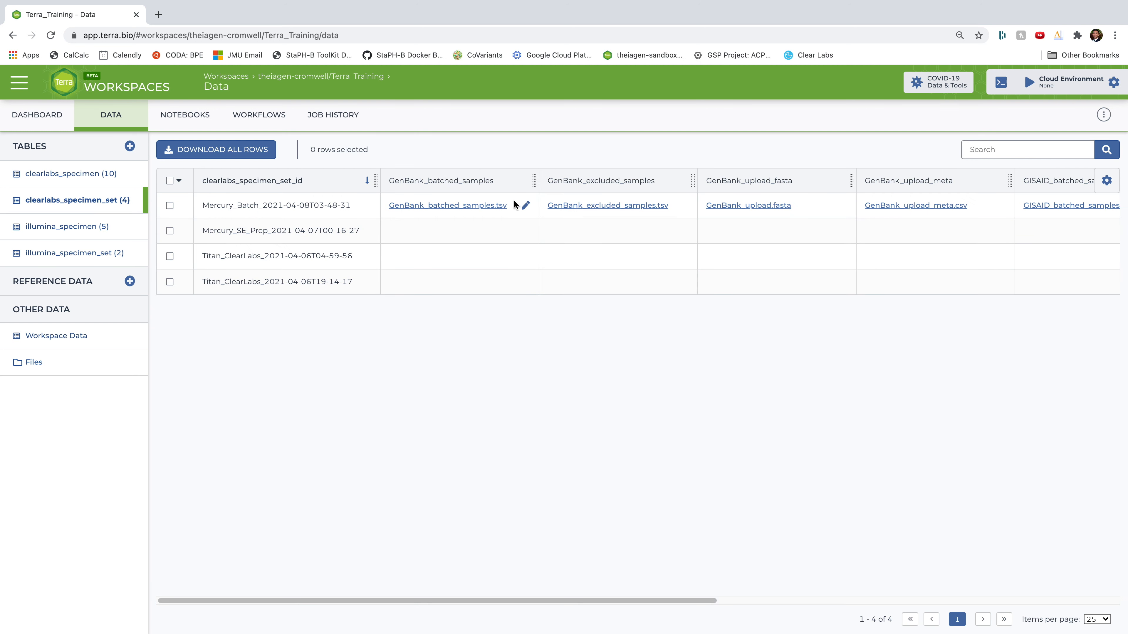
pyautogui.moveTo(605, 602); pyautogui.dragTo(668, 596)
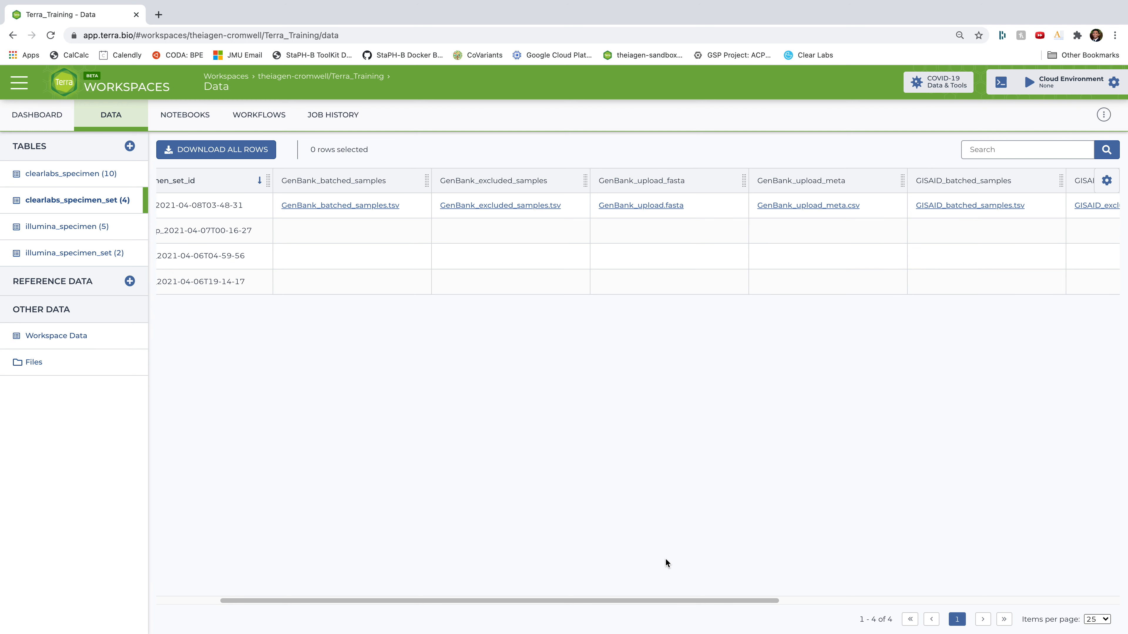
pyautogui.moveTo(672, 595); pyautogui.dragTo(909, 590)
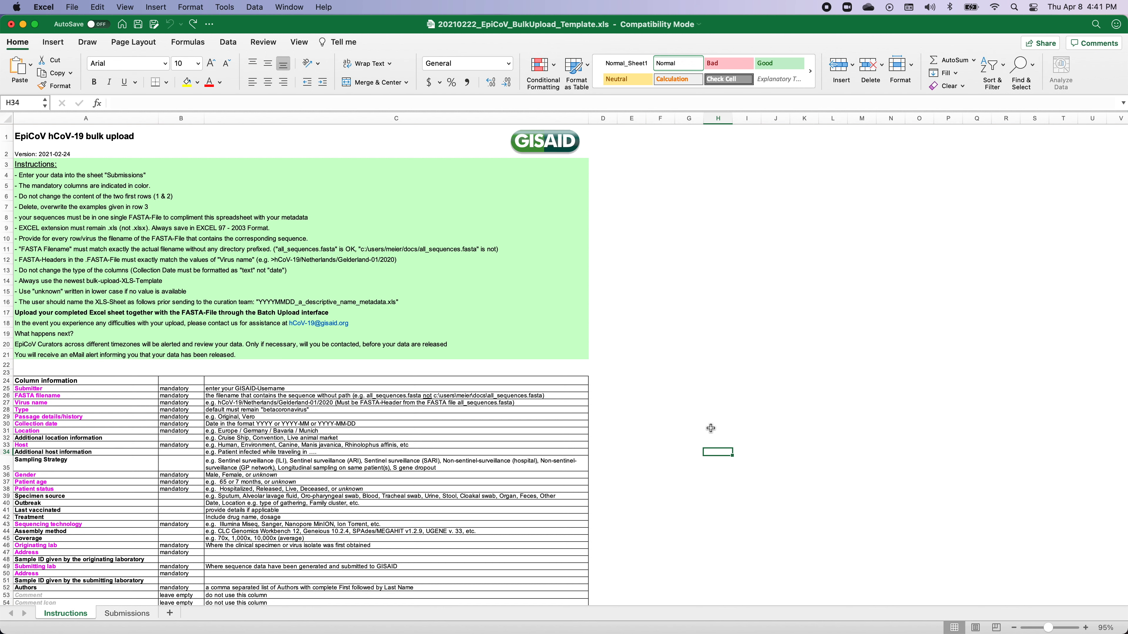
# View the Submissions sheet of the GISAID bulk upload template in Excel and download GISAID_upload_meta.csv from the Terra data table
pyautogui.click(129, 614)
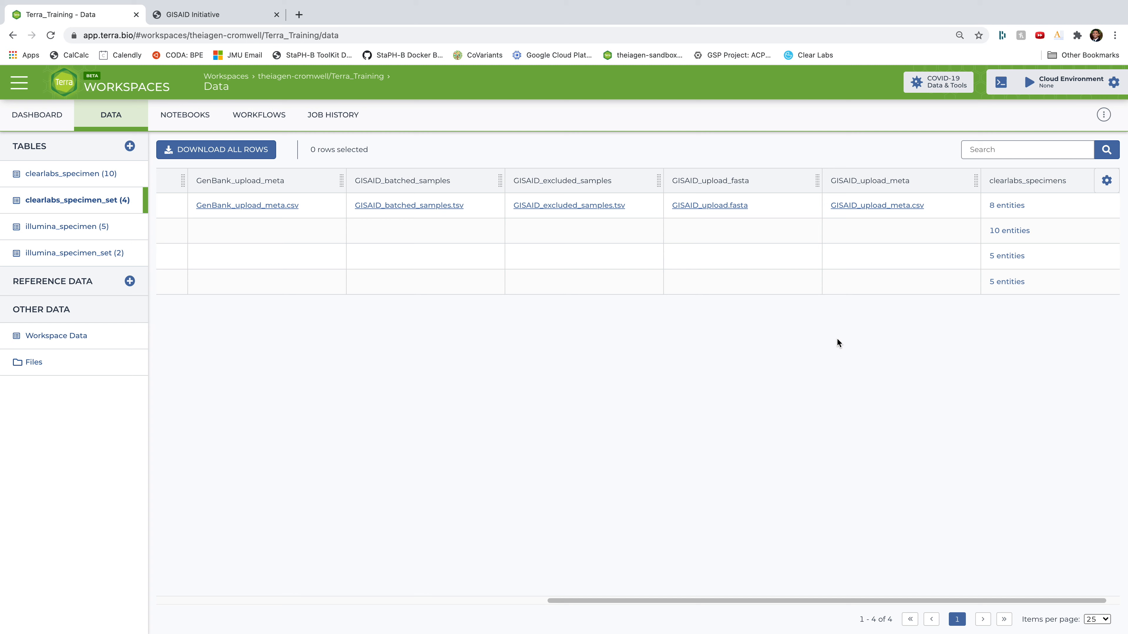
pyautogui.click(889, 207)
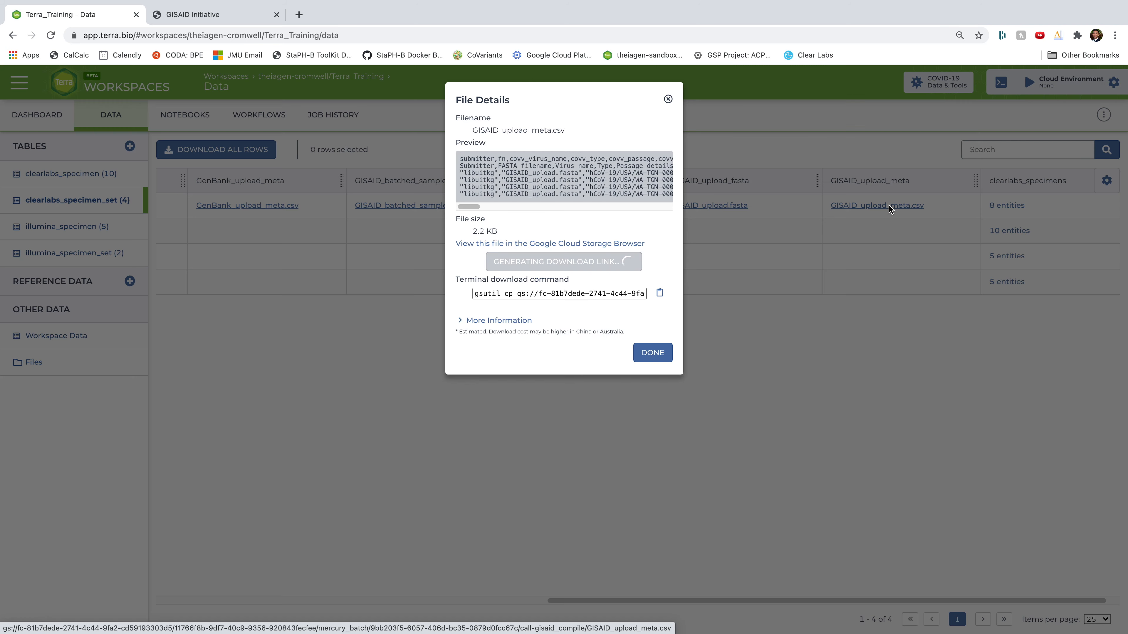
pyautogui.click(543, 262)
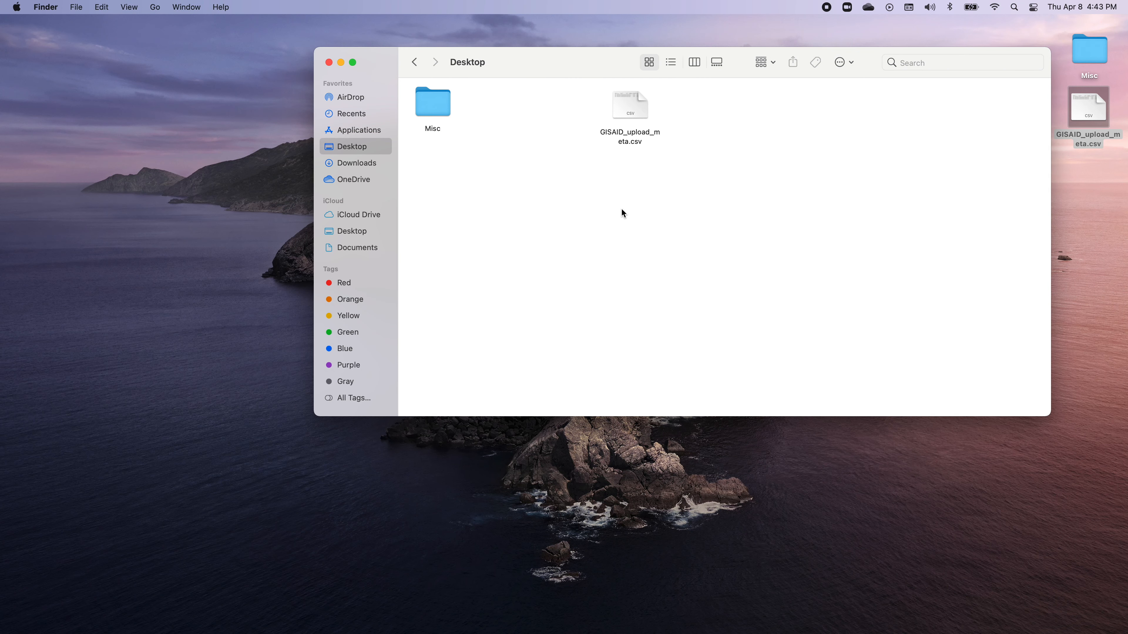
# Open the downloaded GISAID_upload_meta.csv in TextEdit and select its entire contents for copying
pyautogui.rightClick(628, 116)
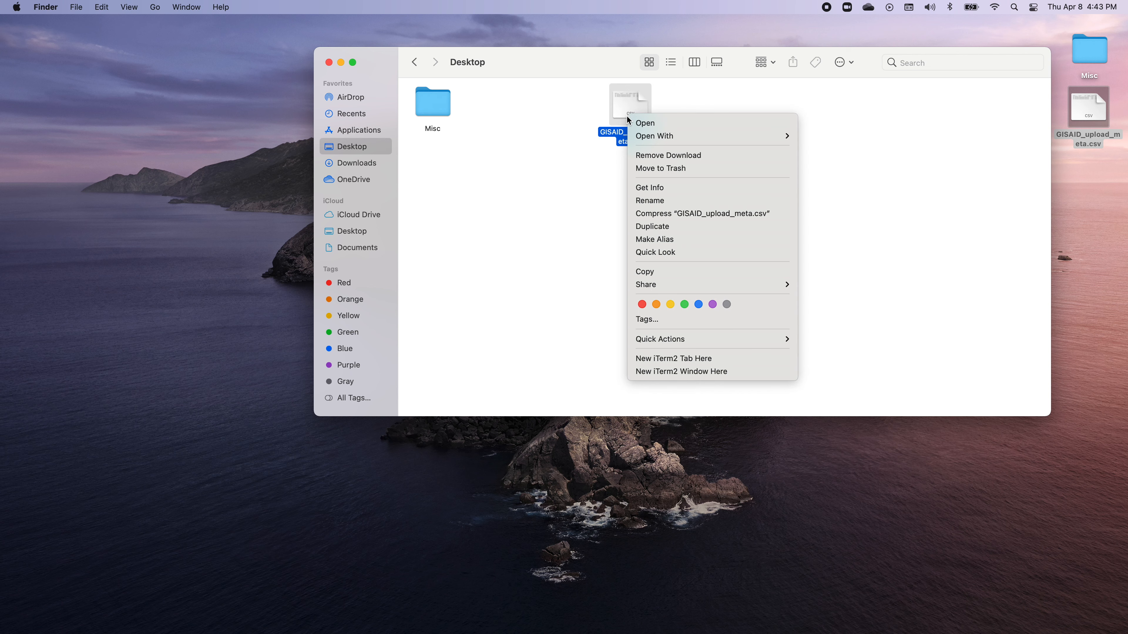
pyautogui.moveTo(648, 137)
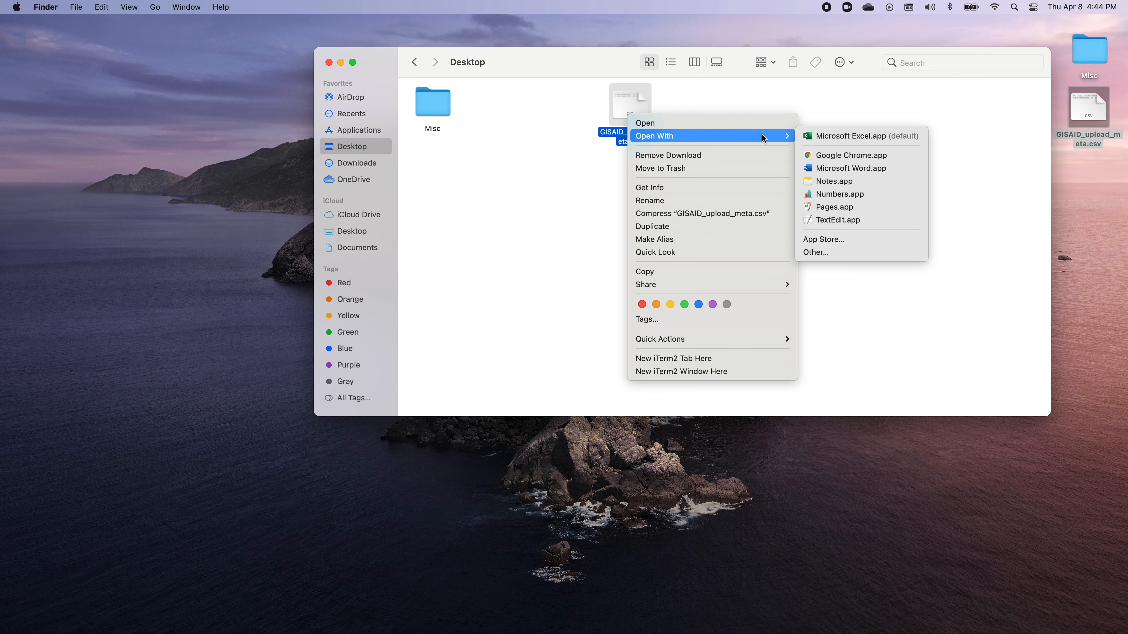
pyautogui.click(873, 220)
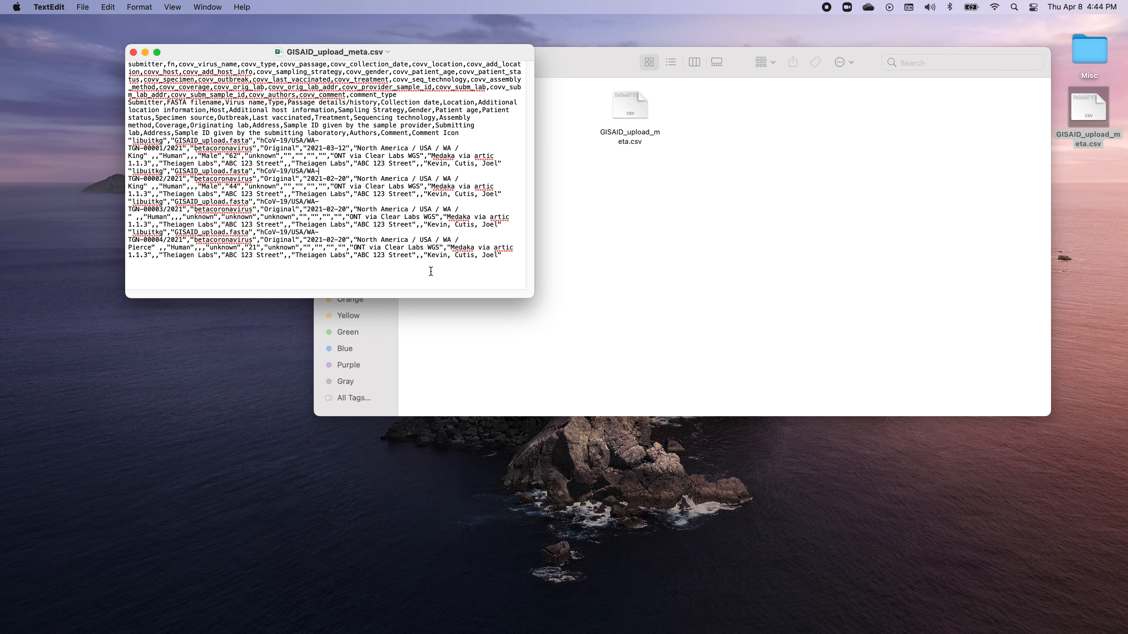
pyautogui.press('super+a')
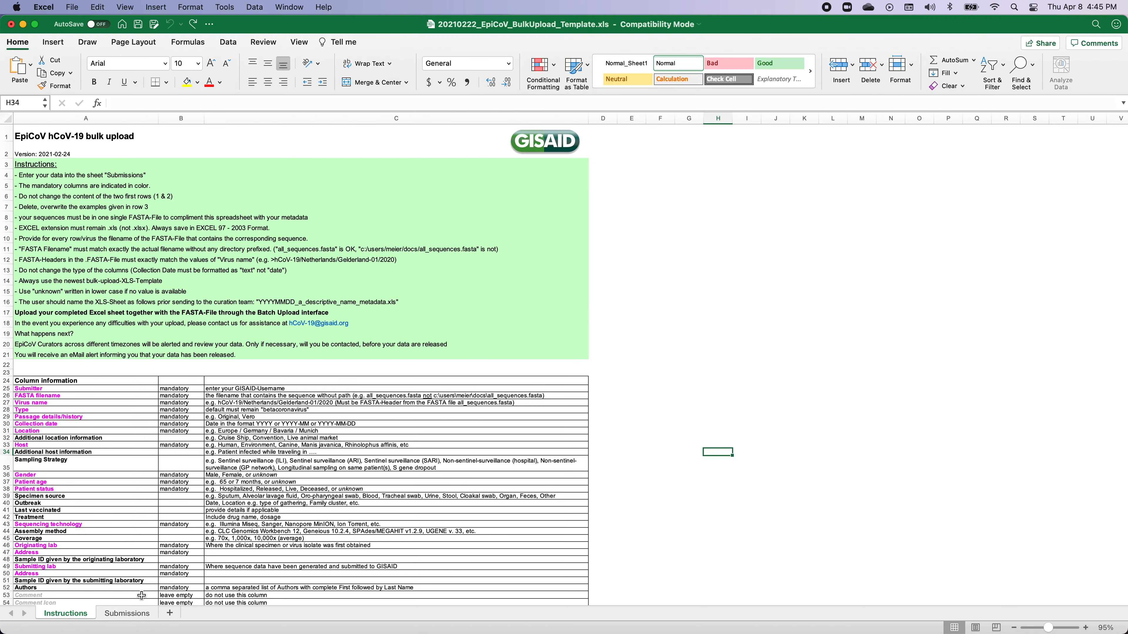
# Import the copied text at cell A1 of the Excel template's Submissions sheet with the Text Import Wizard, as delimited data separated only by commas
pyautogui.click(128, 613)
pyautogui.click(36, 129)
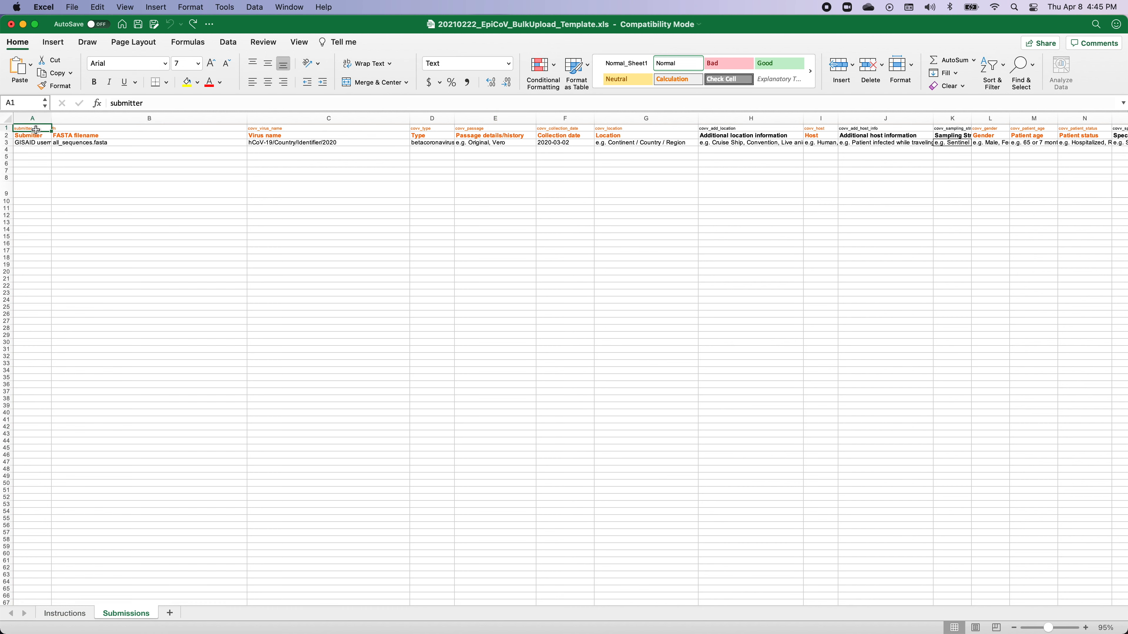
pyautogui.click(31, 65)
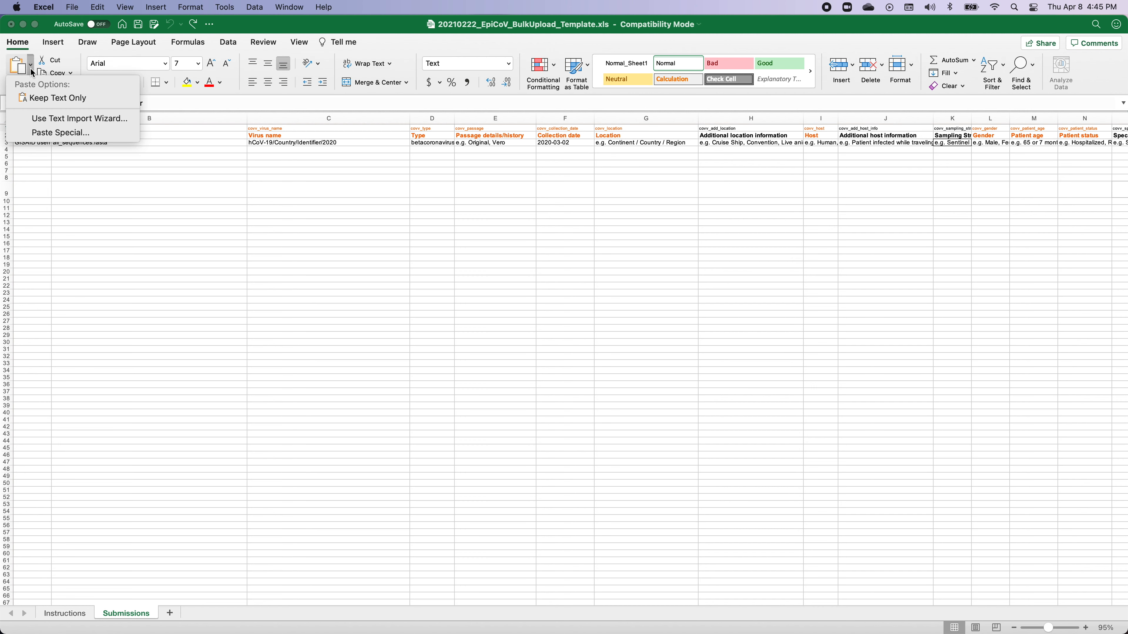
pyautogui.click(68, 119)
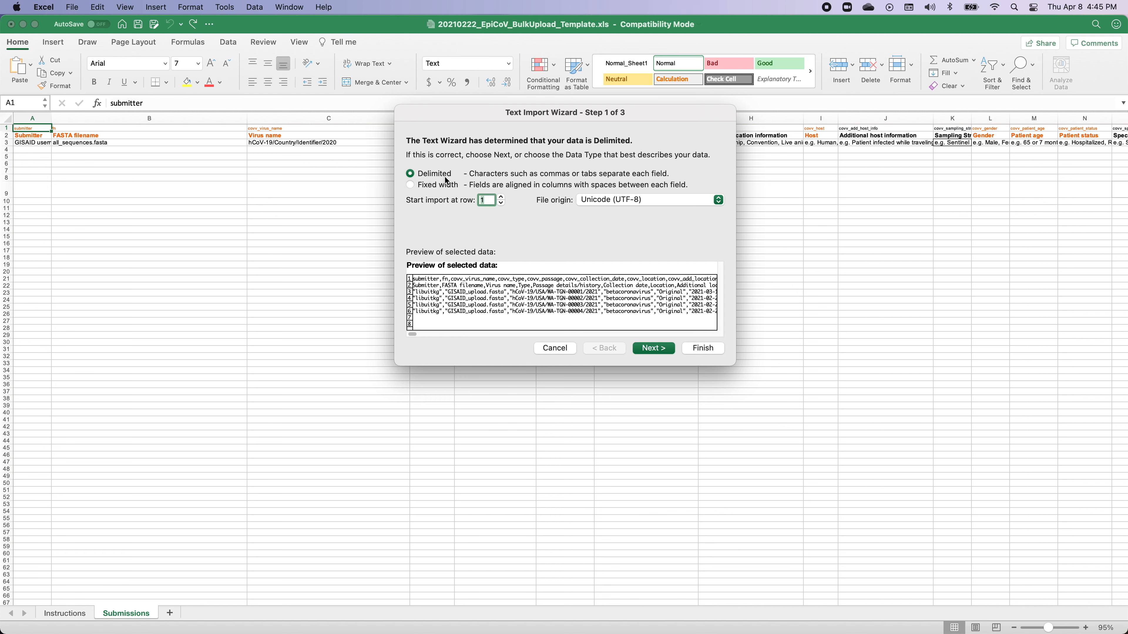
pyautogui.click(649, 349)
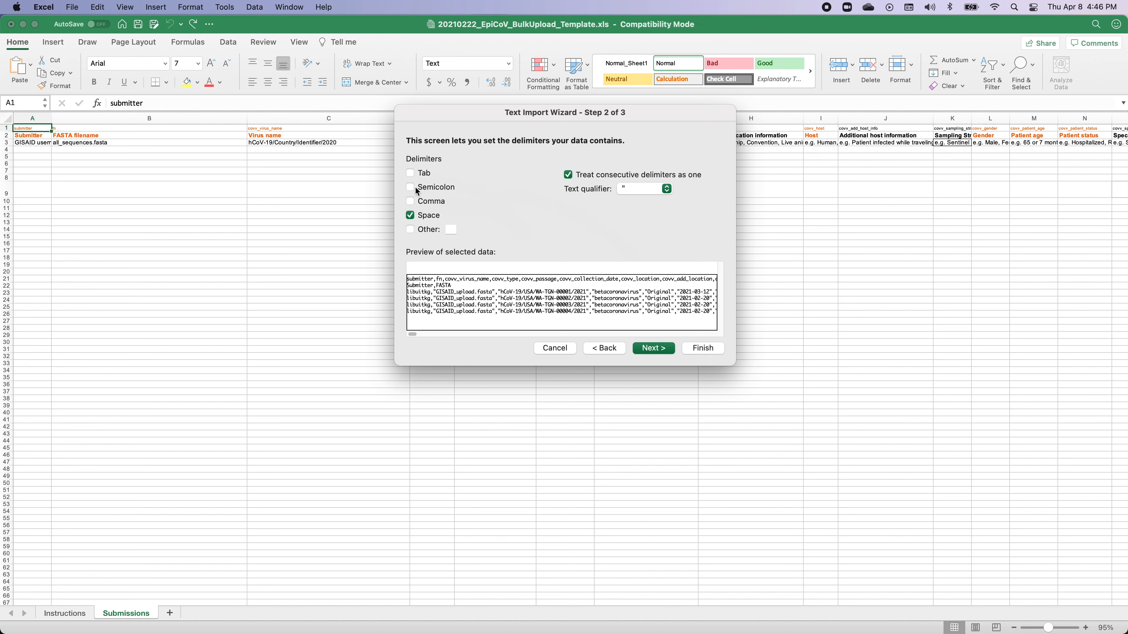
pyautogui.click(411, 202)
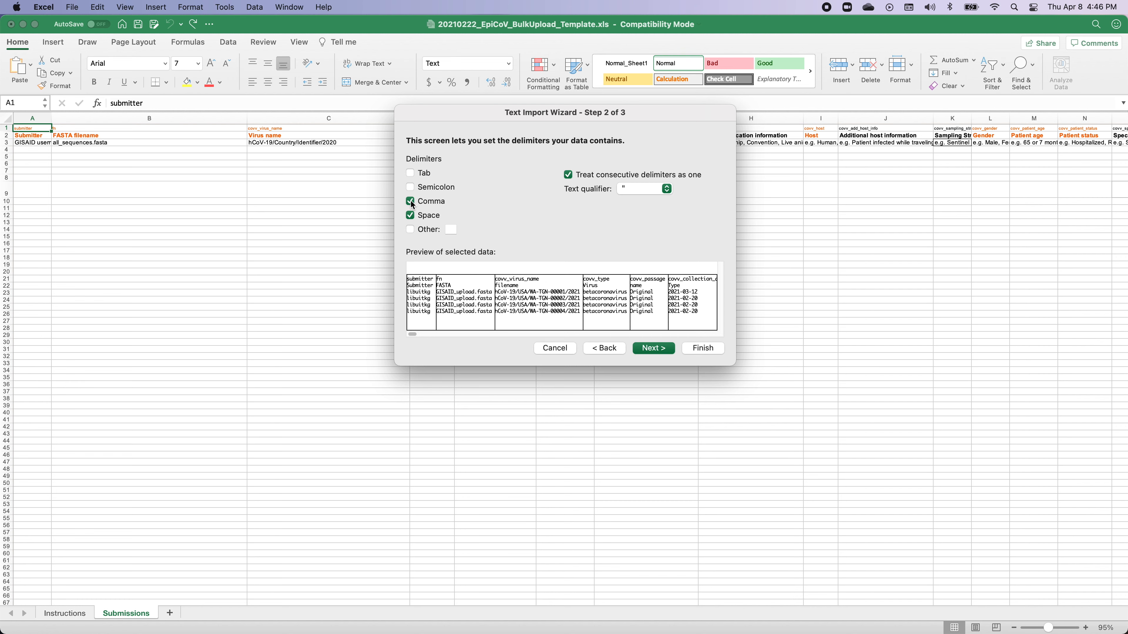
pyautogui.click(412, 217)
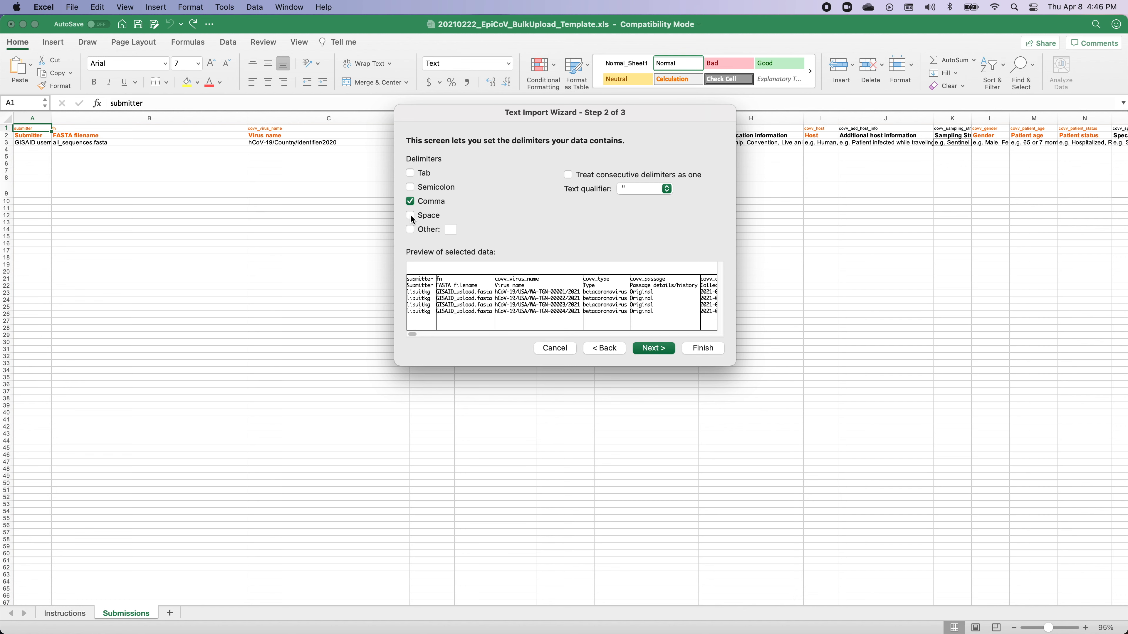
pyautogui.click(652, 351)
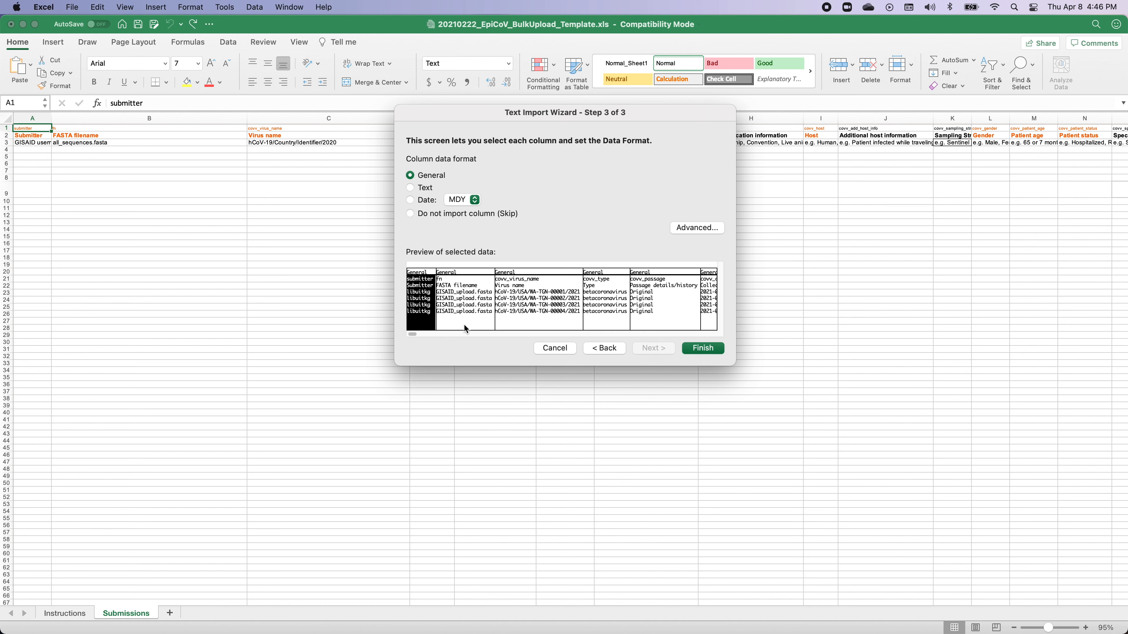
# Set the covv_collection_date column's data format to Text and finish the import into the Submissions sheet
pyautogui.moveTo(415, 332); pyautogui.dragTo(441, 330)
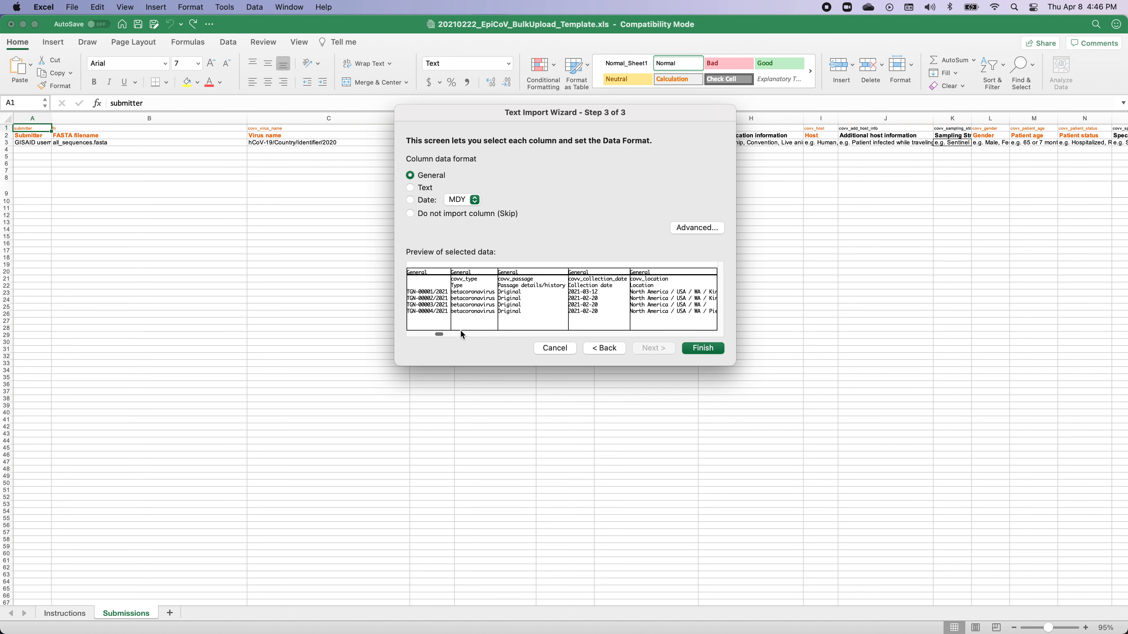
pyautogui.click(585, 276)
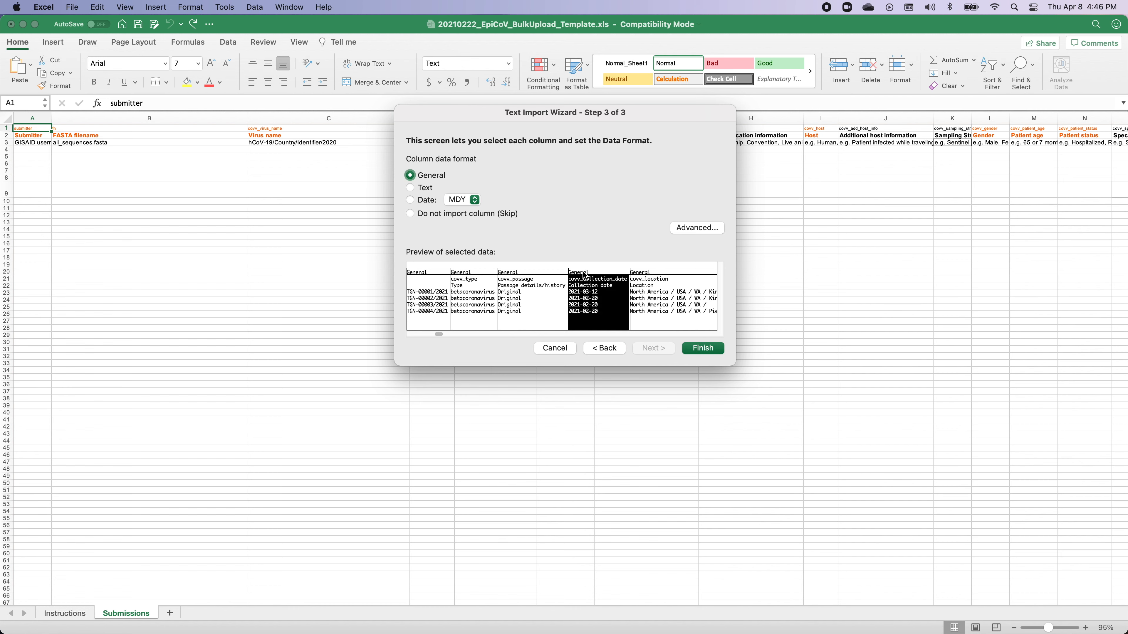
pyautogui.click(410, 187)
pyautogui.click(696, 349)
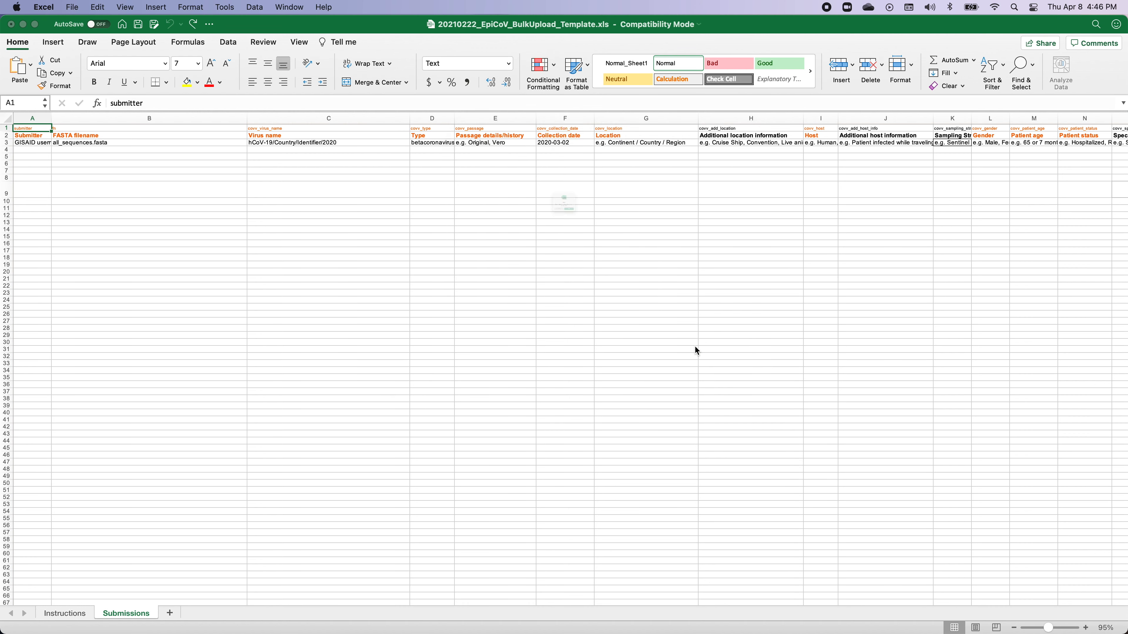
pyautogui.click(607, 246)
pyautogui.click(646, 328)
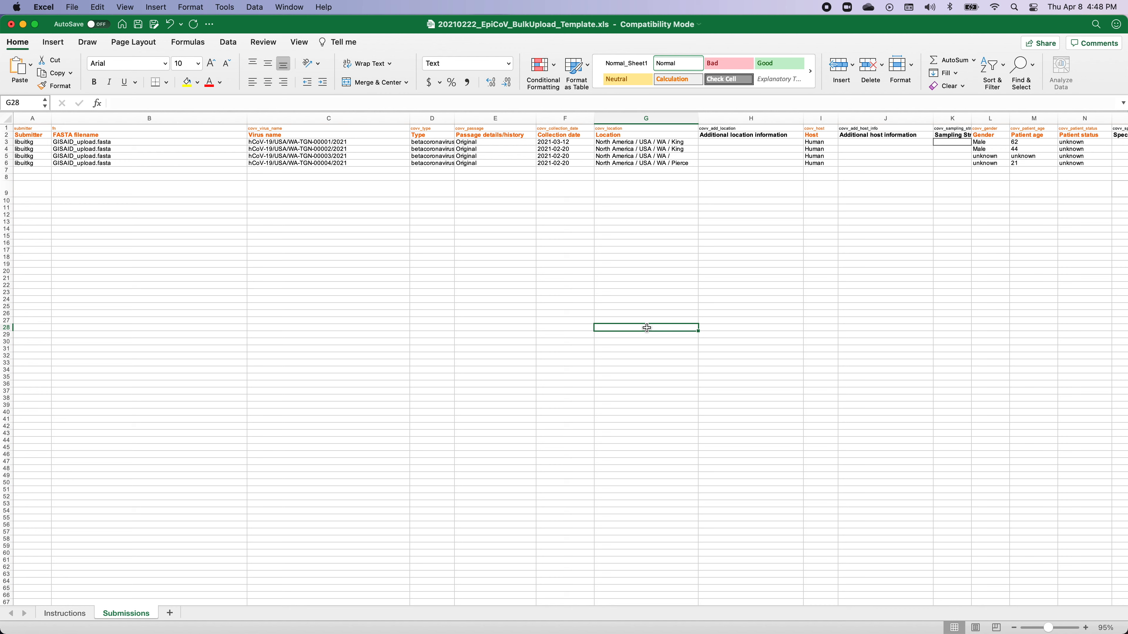
# Check the imported collection dates and switch to the GISAID hCoV-19 Batch Upload page in Chrome
pyautogui.moveTo(566, 135); pyautogui.dragTo(568, 171)
pyautogui.click(578, 217)
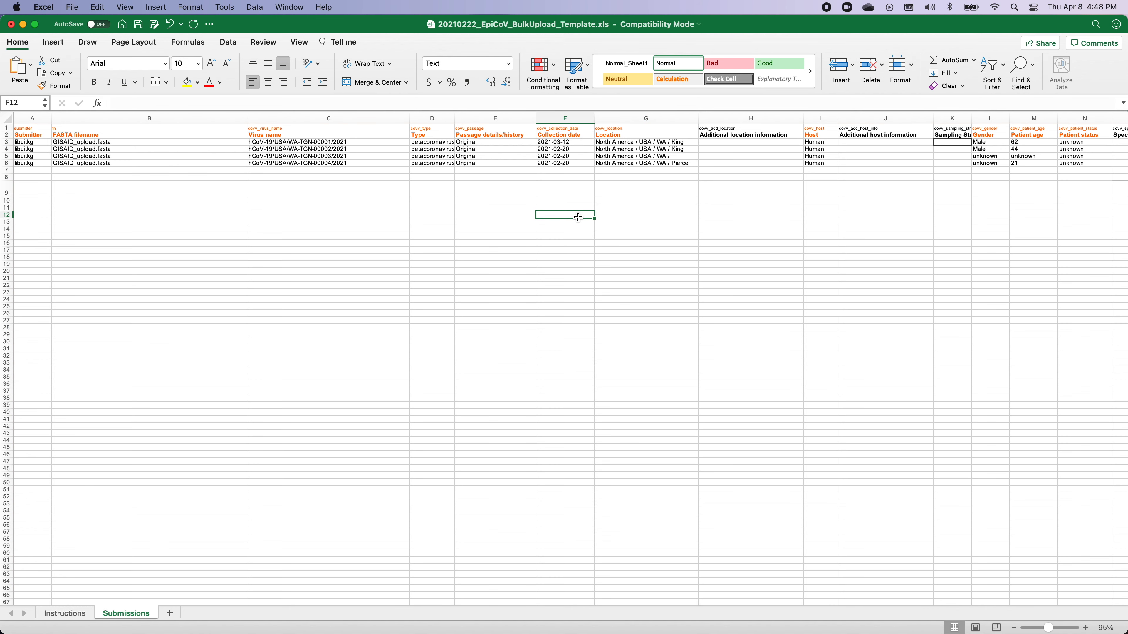
pyautogui.hotkey('ctrl', 'Right')
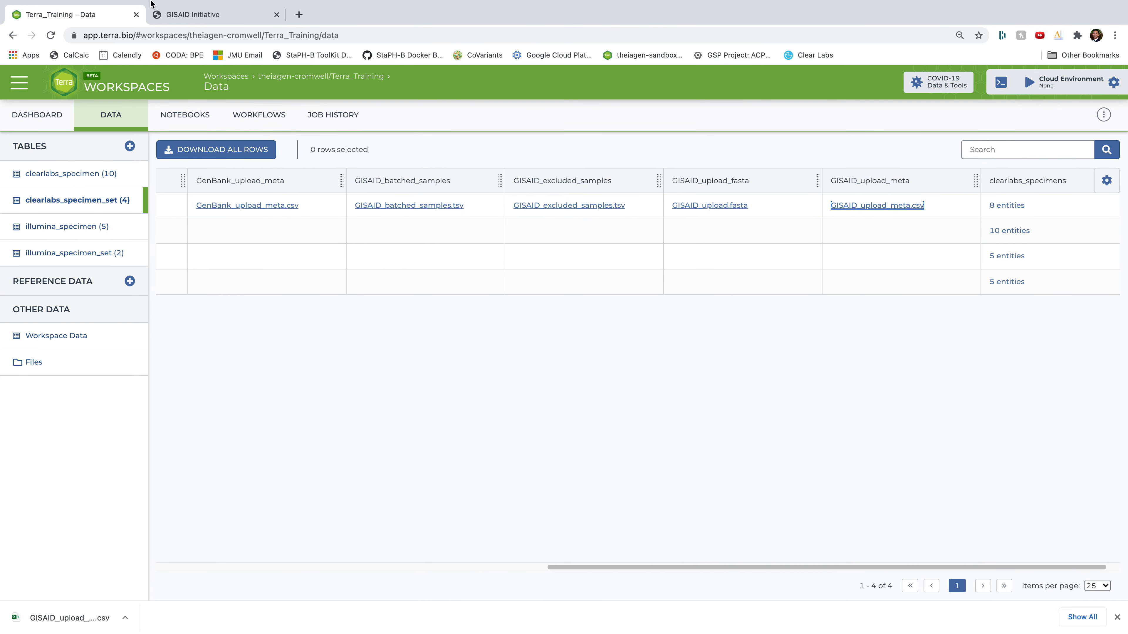
pyautogui.moveTo(187, 23)
pyautogui.click(200, 42)
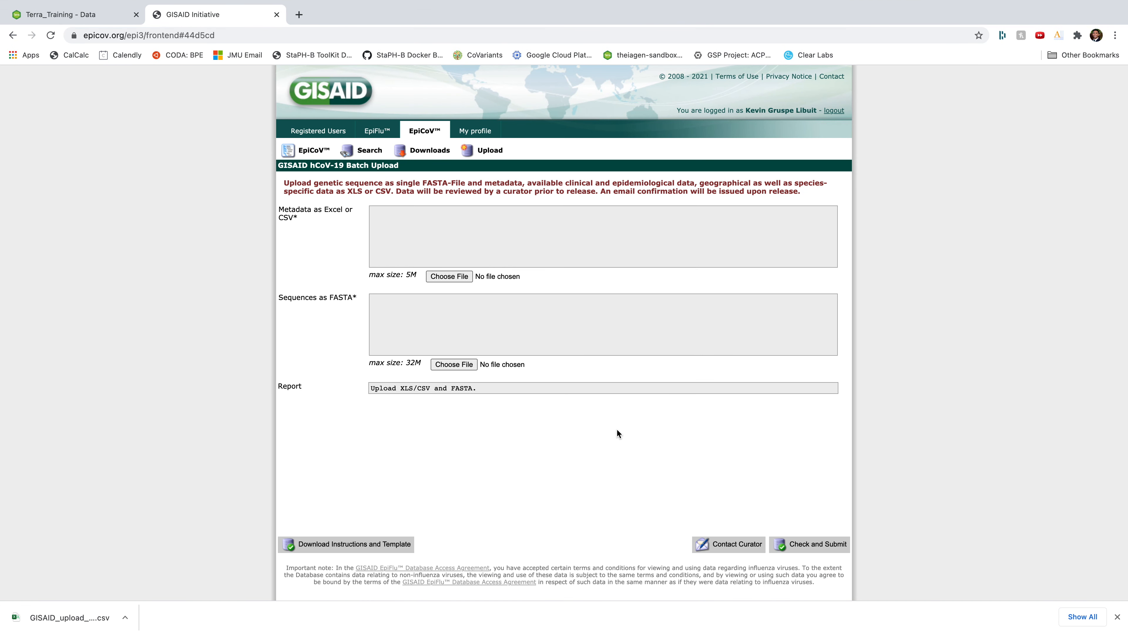